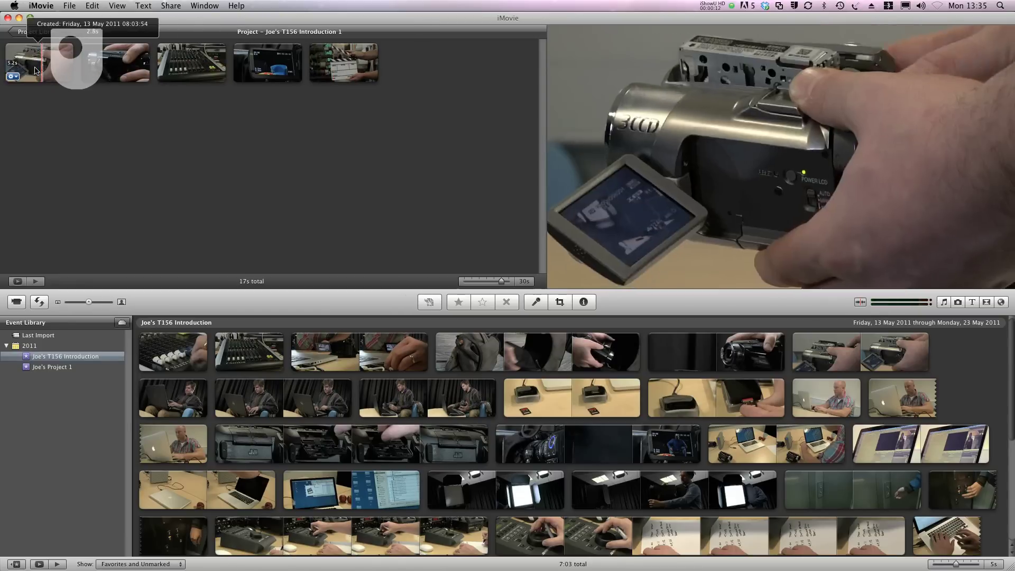
- Append all seven photos from iPhoto's Last Import album to the end of the project and play the result
{"action": "key", "text": "space"}
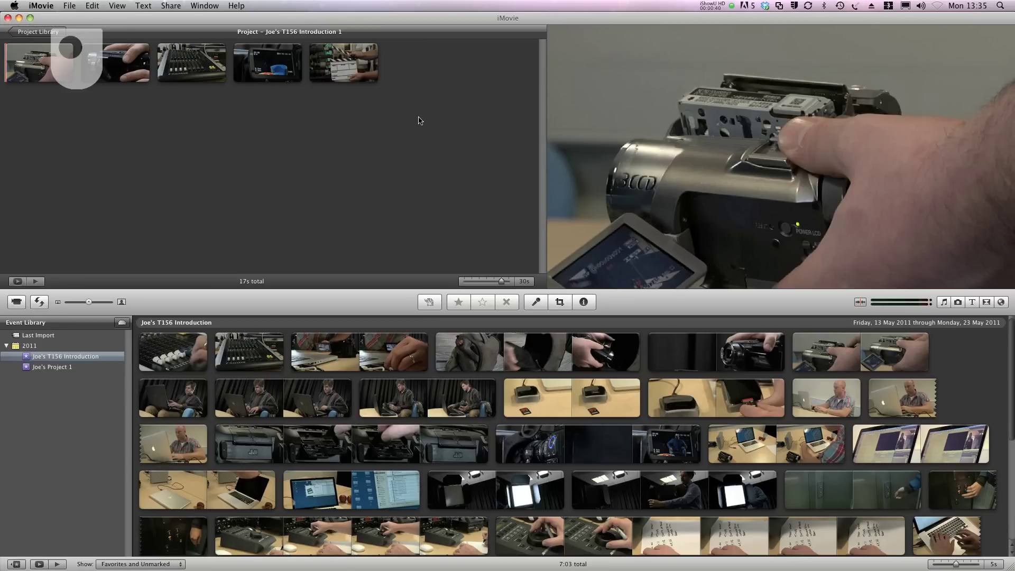
{"action": "left_click", "coordinate": [959, 302]}
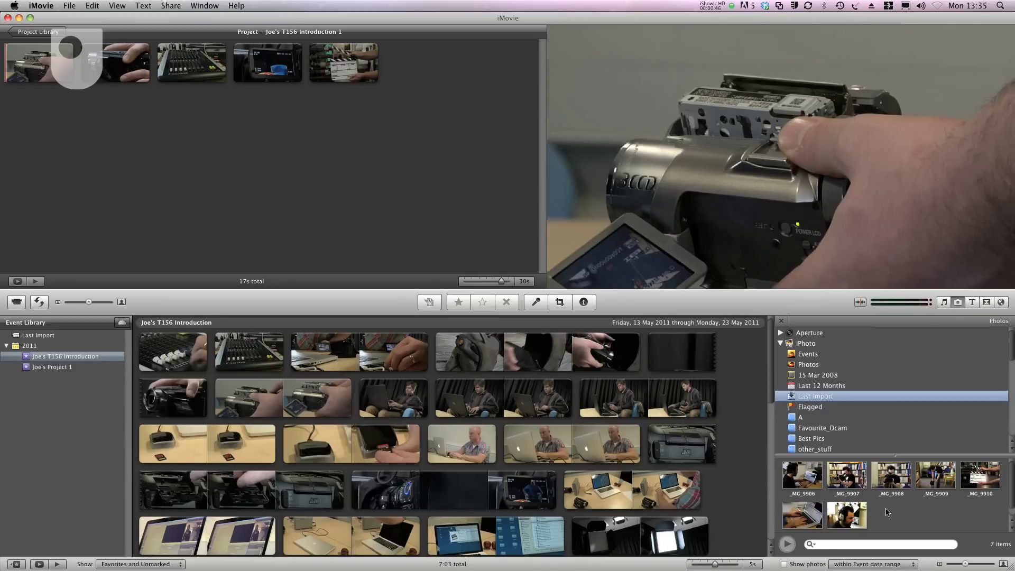
{"action": "left_click_drag", "start_coordinate": [987, 509], "coordinate": [449, 69]}
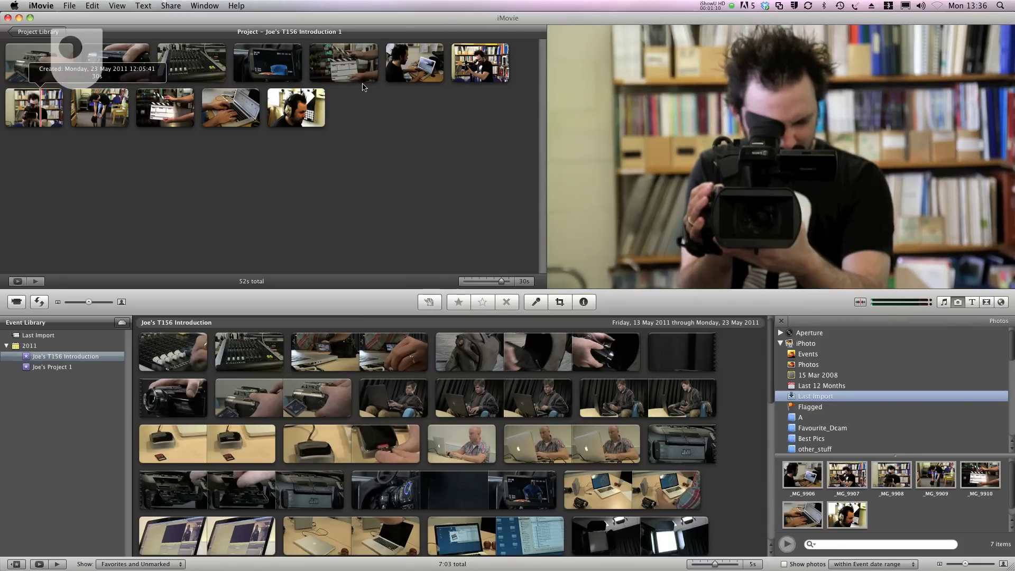
{"action": "key", "text": "space"}
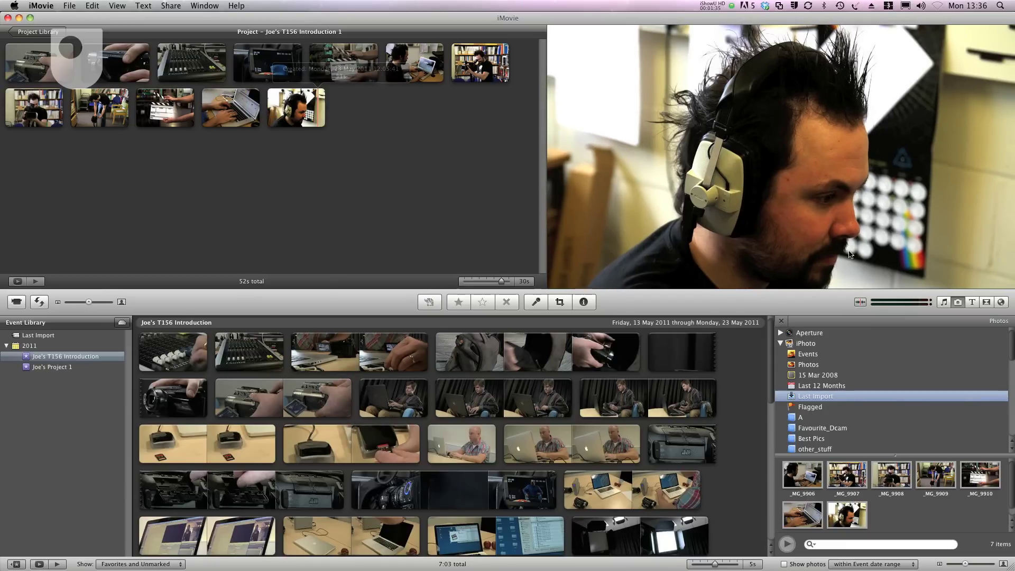
- Search the iTunes music for "t156" and add the first T156_Intro track to the project from the end of the clapperboard clip
{"action": "left_click", "coordinate": [945, 303]}
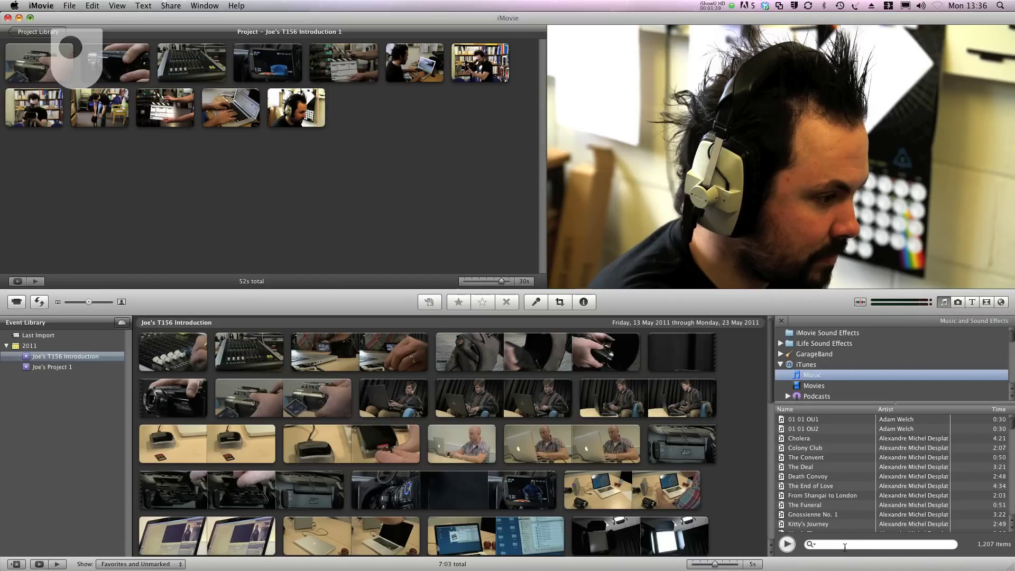
{"action": "left_click", "coordinate": [845, 548]}
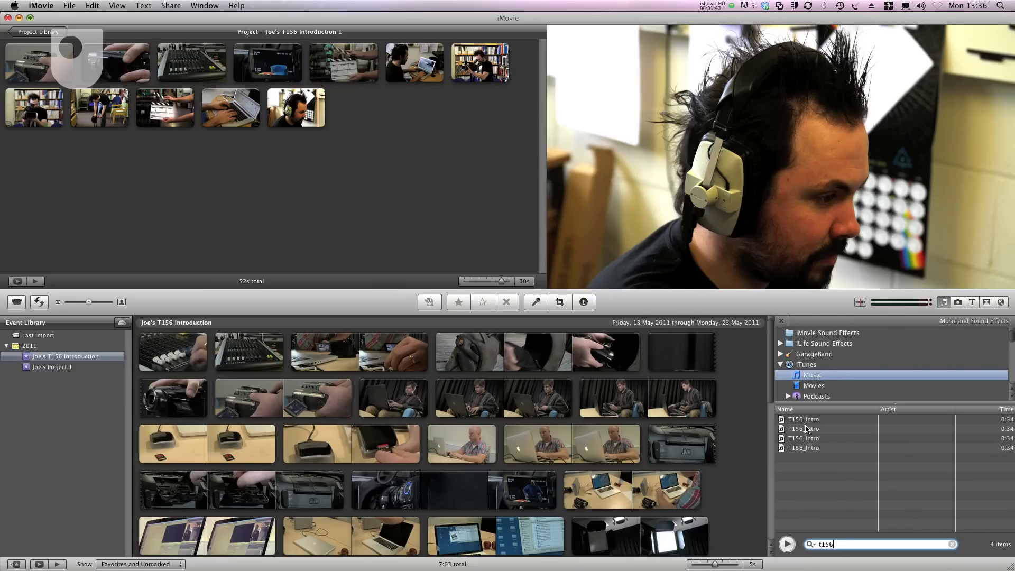
{"action": "left_click", "coordinate": [803, 421]}
{"action": "left_click_drag", "start_coordinate": [806, 420], "coordinate": [375, 66]}
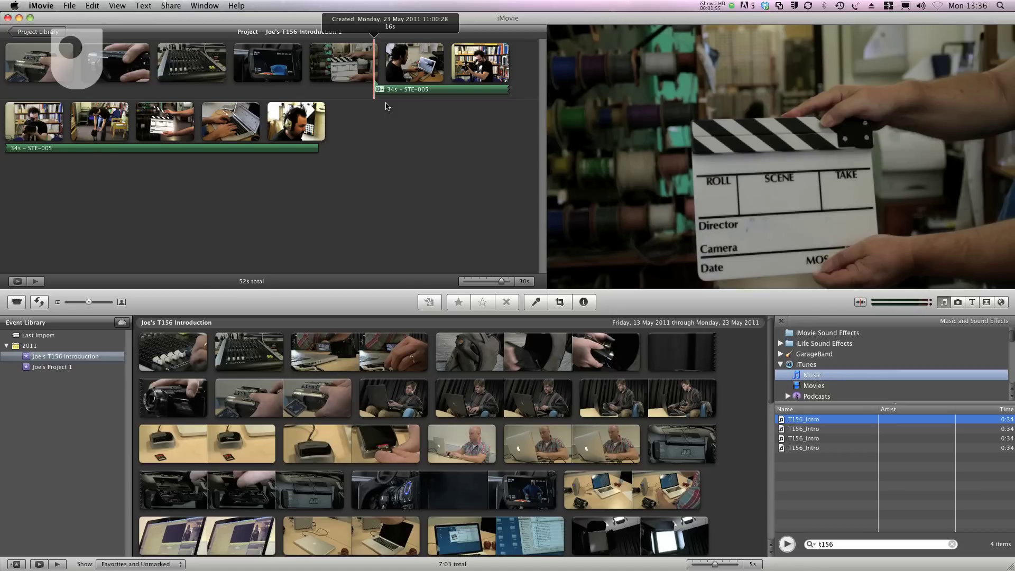
{"action": "key", "text": "space"}
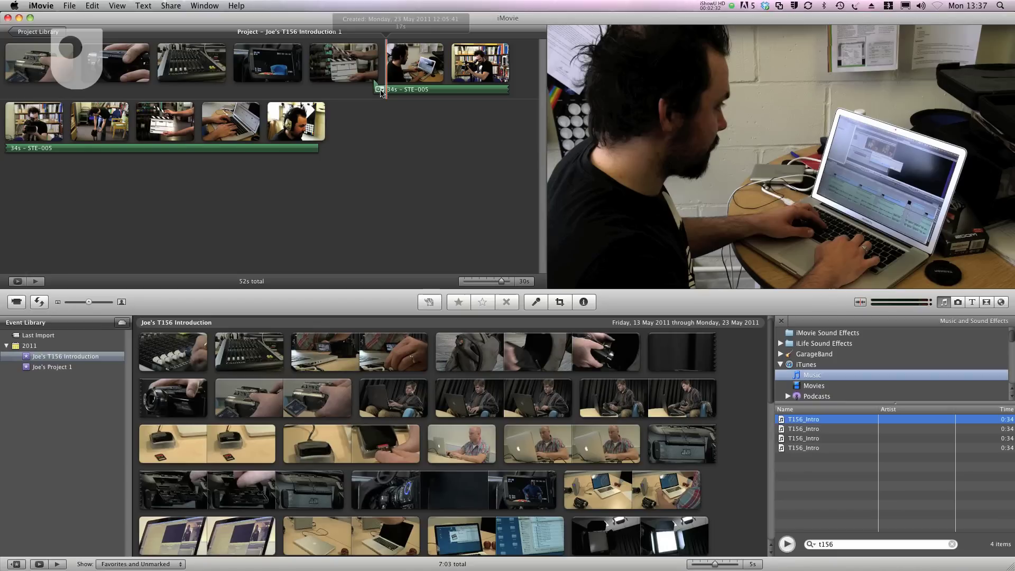
- Raise the STE-005 music track's volume to 125% and play the project to check the level
{"action": "left_click", "coordinate": [380, 91]}
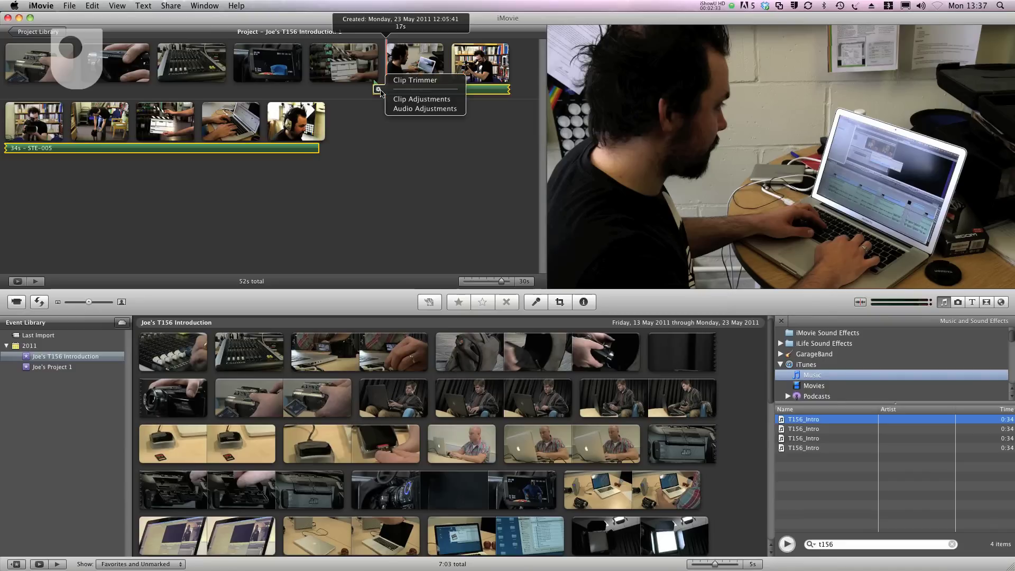
{"action": "left_click", "coordinate": [403, 100]}
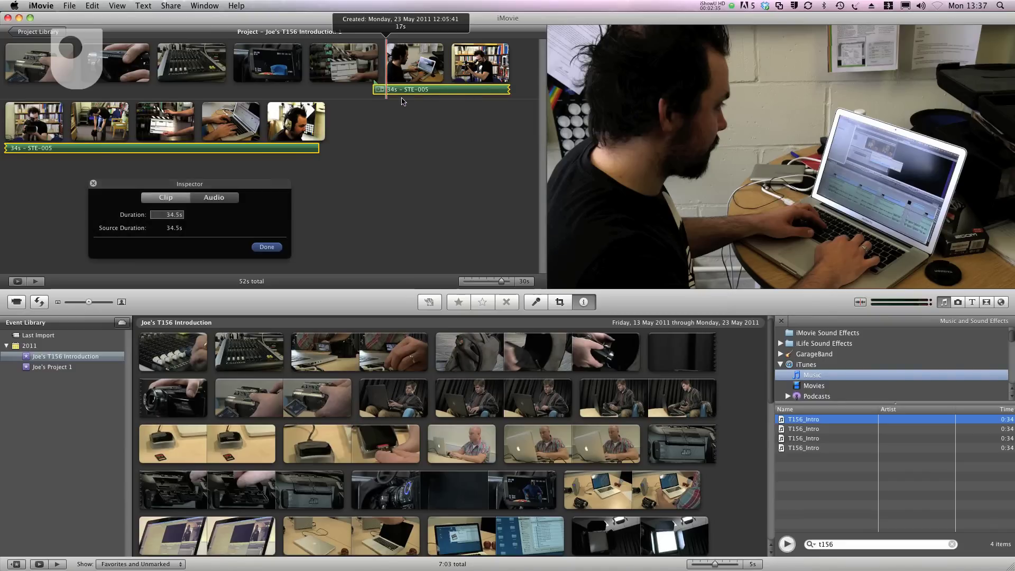
{"action": "left_click", "coordinate": [230, 199]}
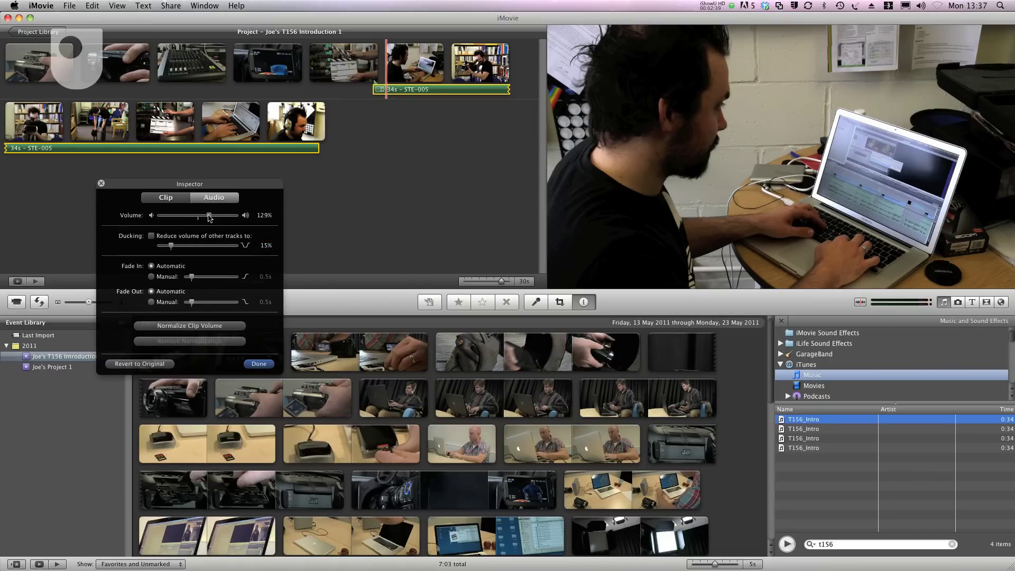
{"action": "left_click", "coordinate": [259, 364]}
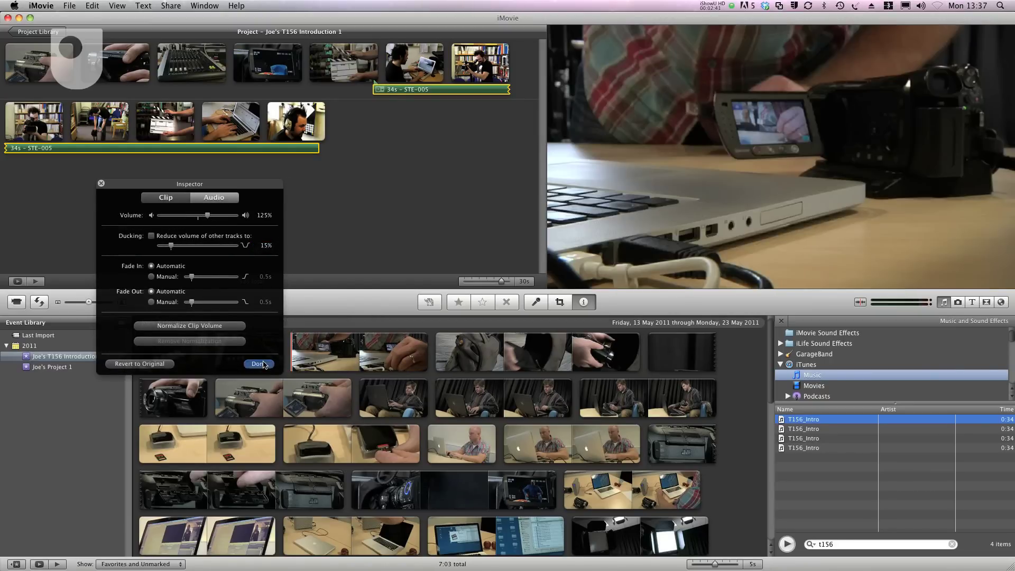
{"action": "key", "text": "space"}
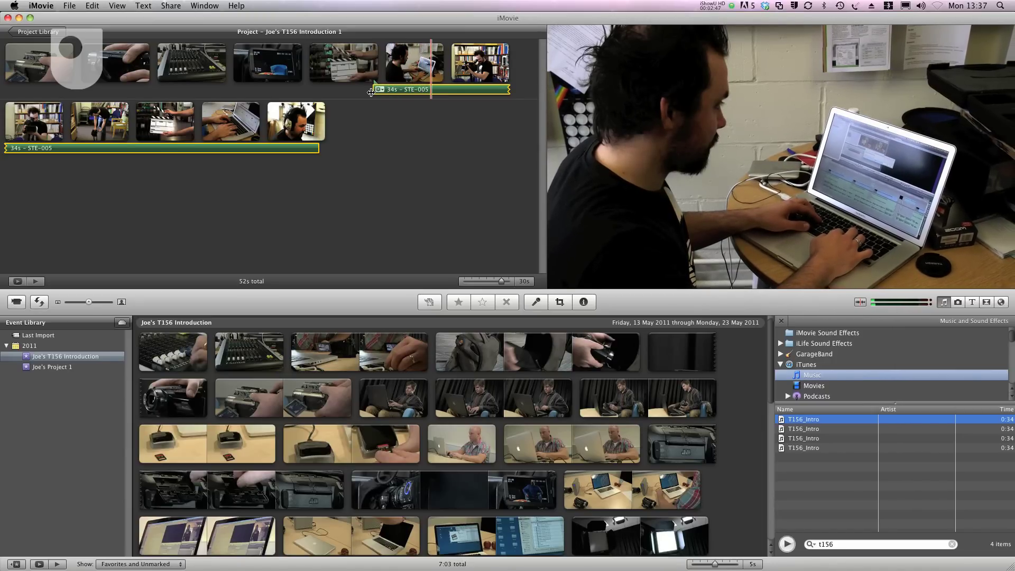
{"action": "left_click", "coordinate": [371, 92]}
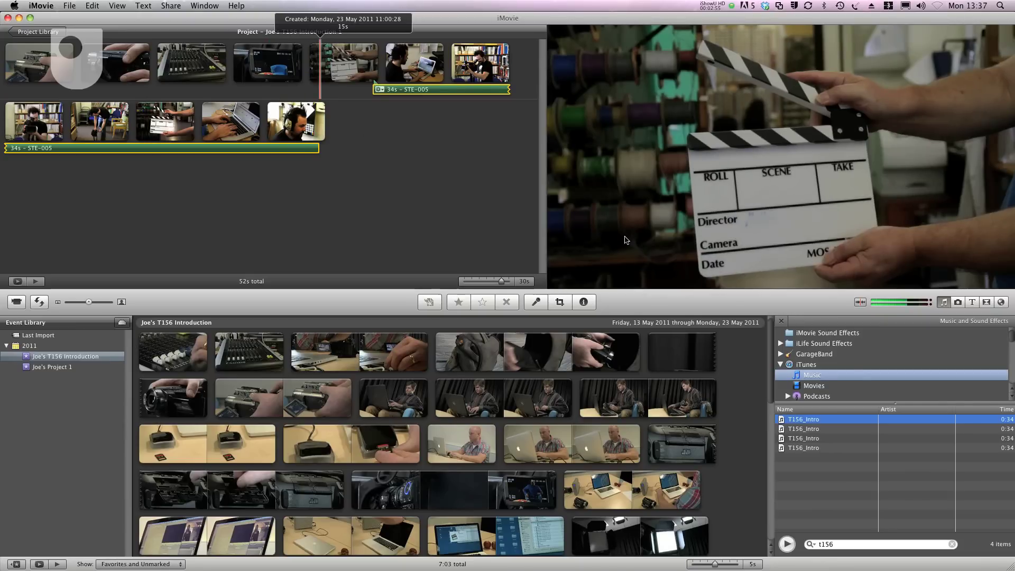
- Search the iTunes music by the artist's first name and add the second 02. Rock track from the project's start
{"action": "double_click", "coordinate": [819, 546]}
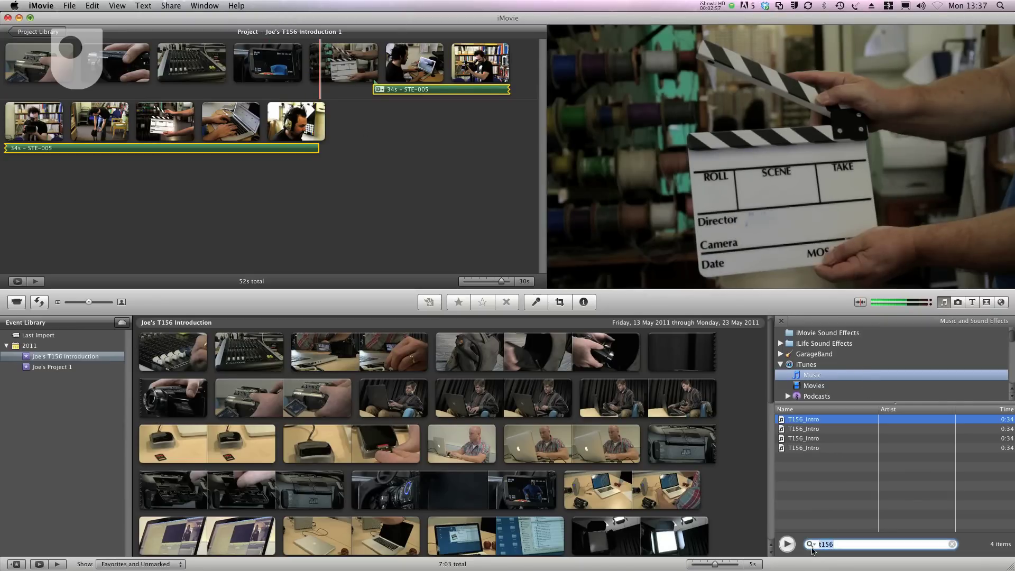
{"action": "type", "text": "joe"}
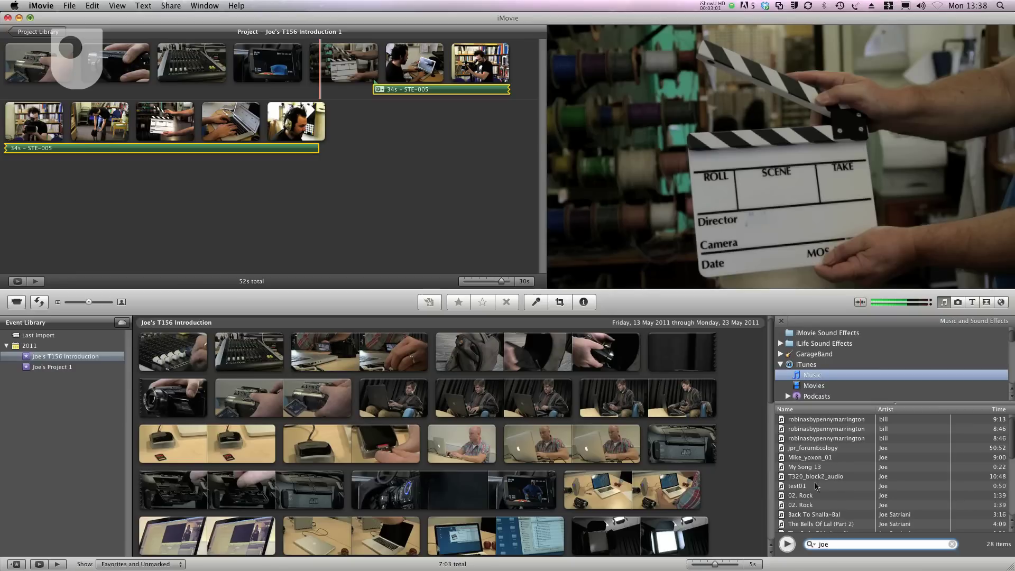
{"action": "left_click", "coordinate": [812, 506]}
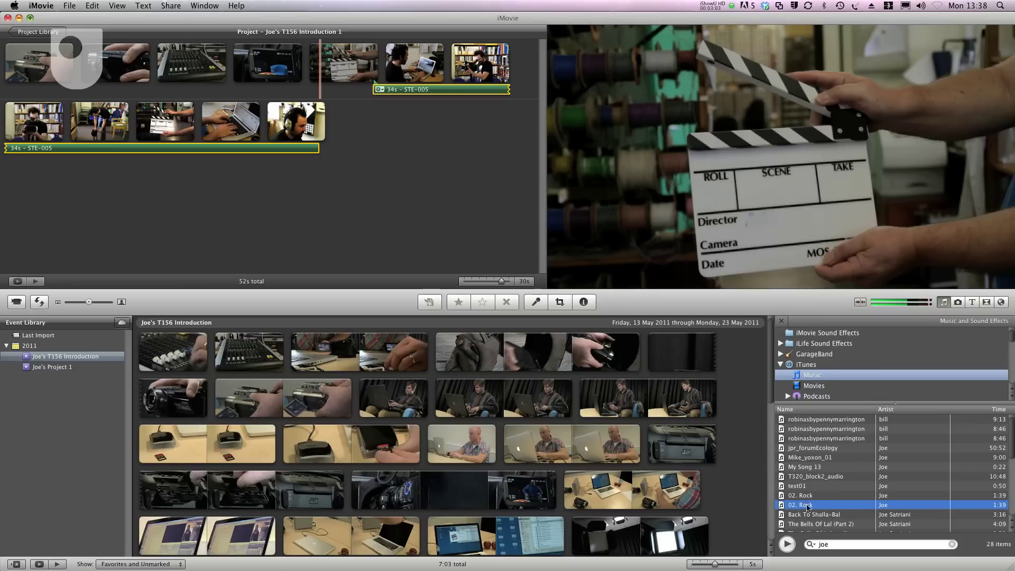
{"action": "left_click_drag", "start_coordinate": [799, 509], "coordinate": [1, 74]}
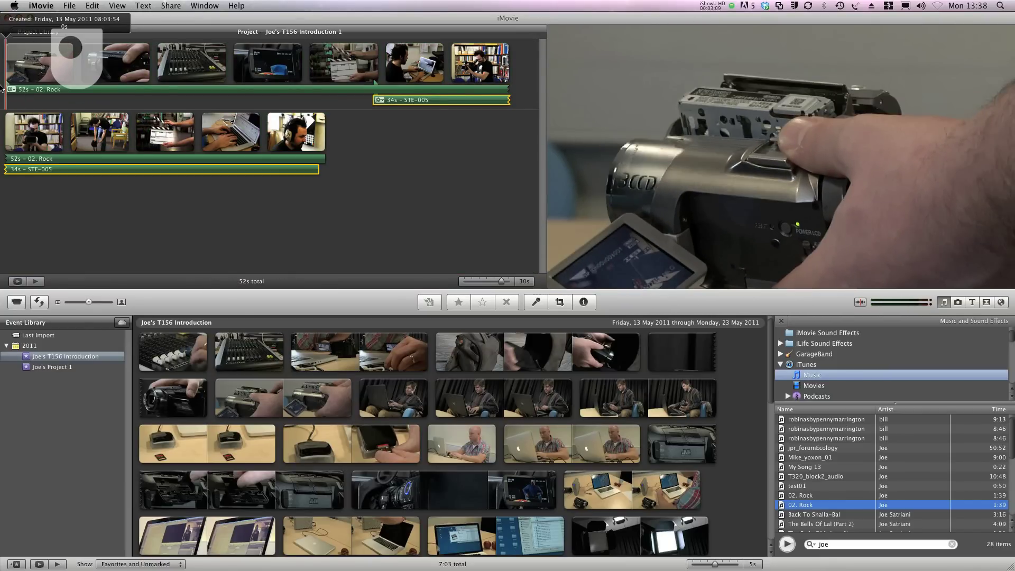
{"action": "key", "text": "space"}
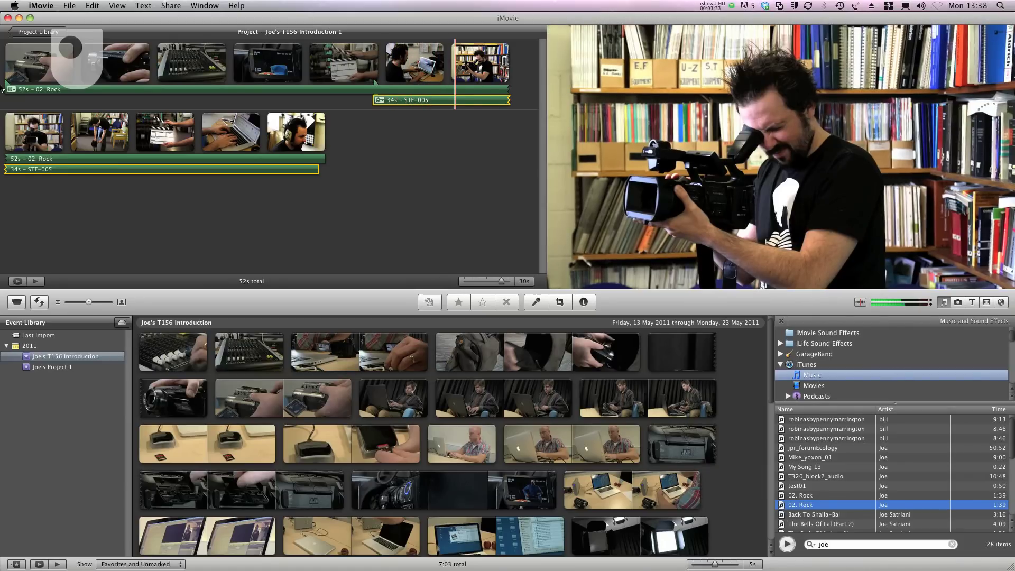
- Shorten the 02. Rock track to about 17 s so it ends where the STE-005 track begins
{"action": "left_click", "coordinate": [13, 90]}
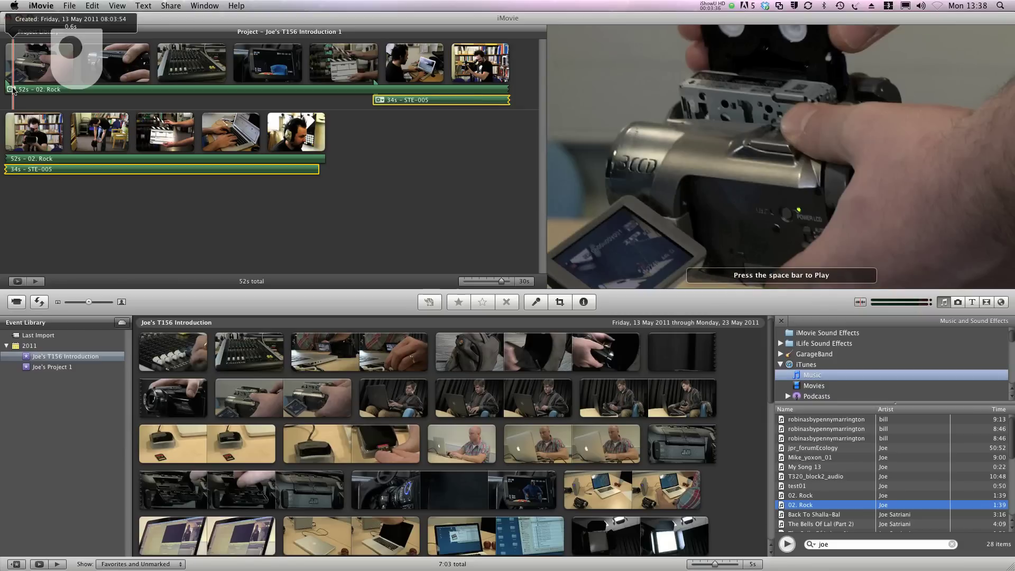
{"action": "left_click", "coordinate": [318, 158]}
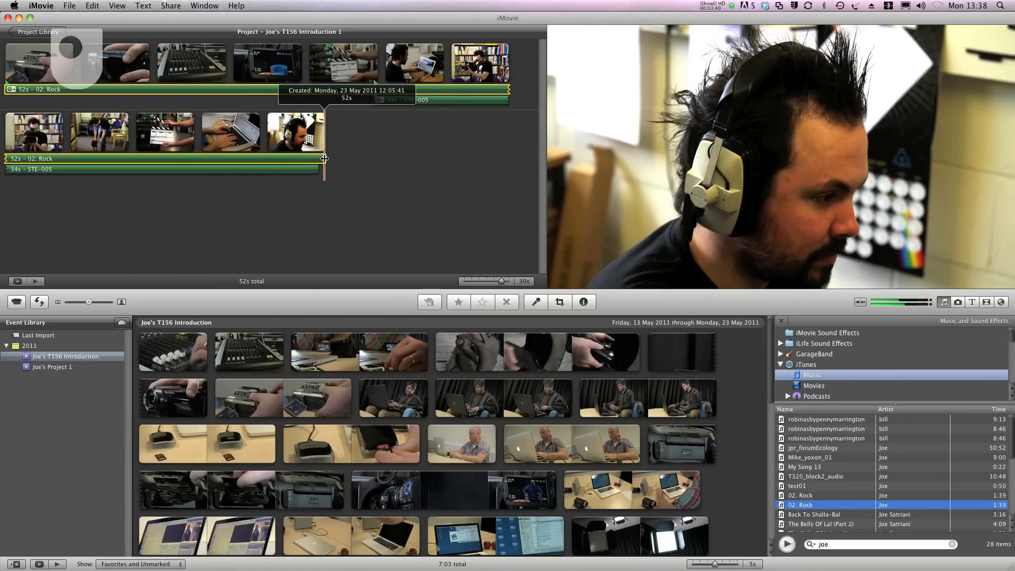
{"action": "left_click_drag", "start_coordinate": [325, 159], "coordinate": [377, 91]}
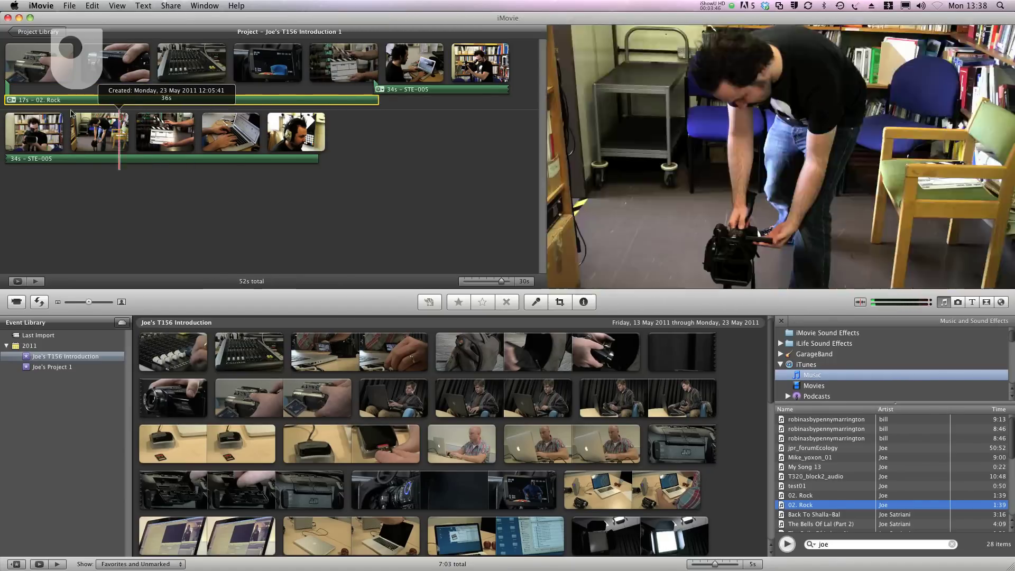
- Set the 02. Rock track's volume to 90% with manual 2.0 s fade in and fade out, and play the project
{"action": "left_click", "coordinate": [12, 100]}
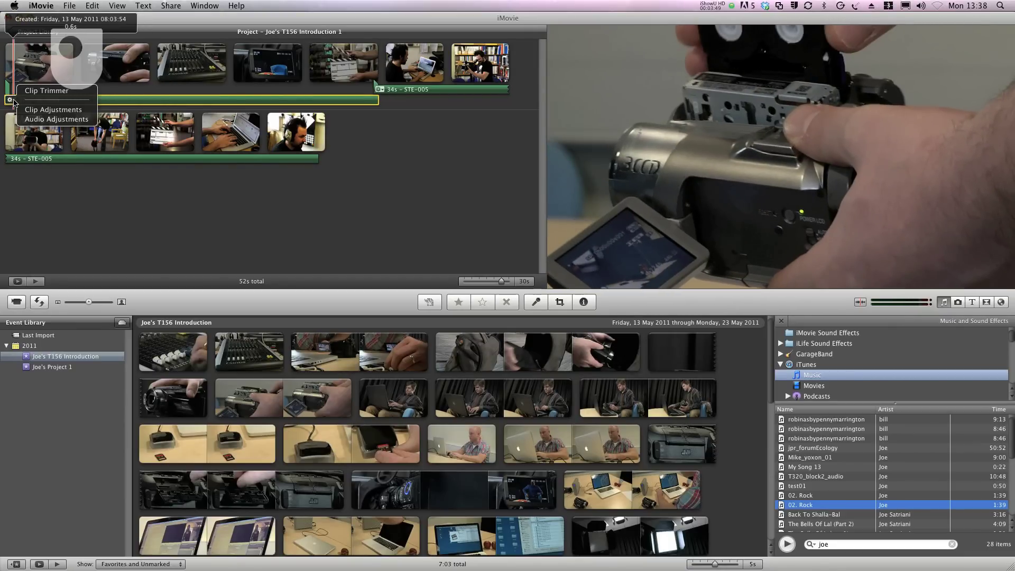
{"action": "left_click", "coordinate": [43, 120]}
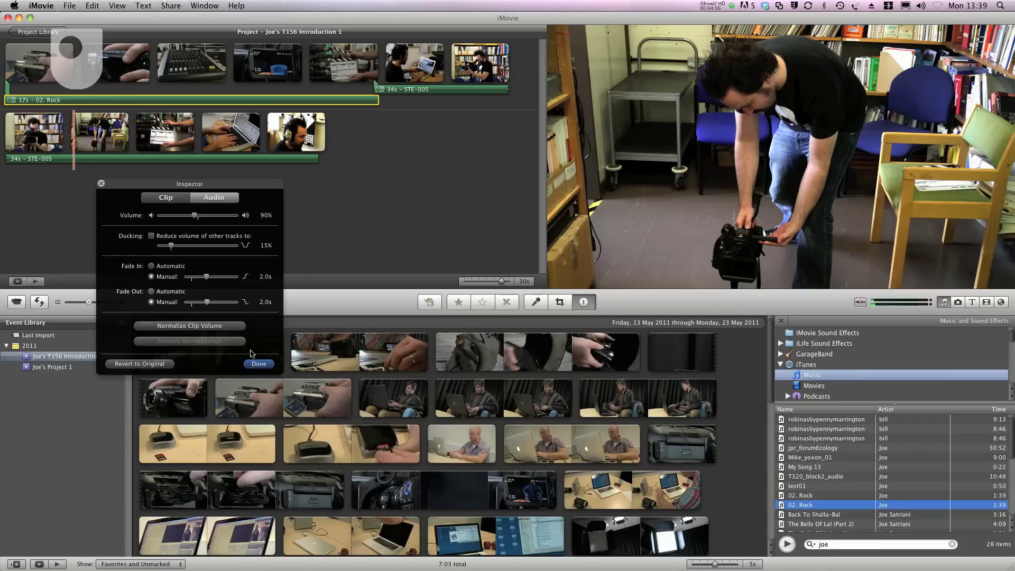
{"action": "left_click", "coordinate": [259, 364]}
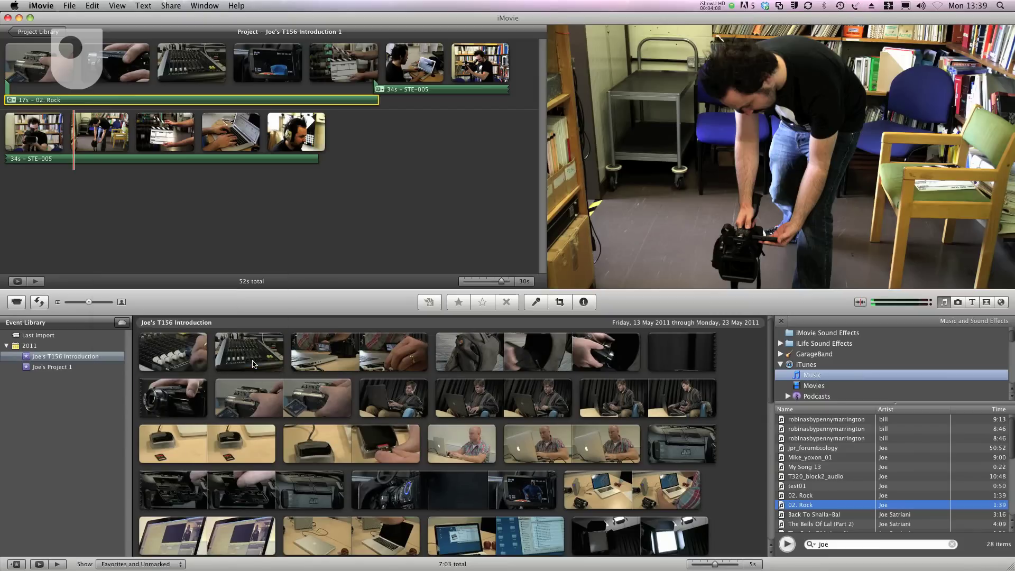
{"action": "key", "text": "space"}
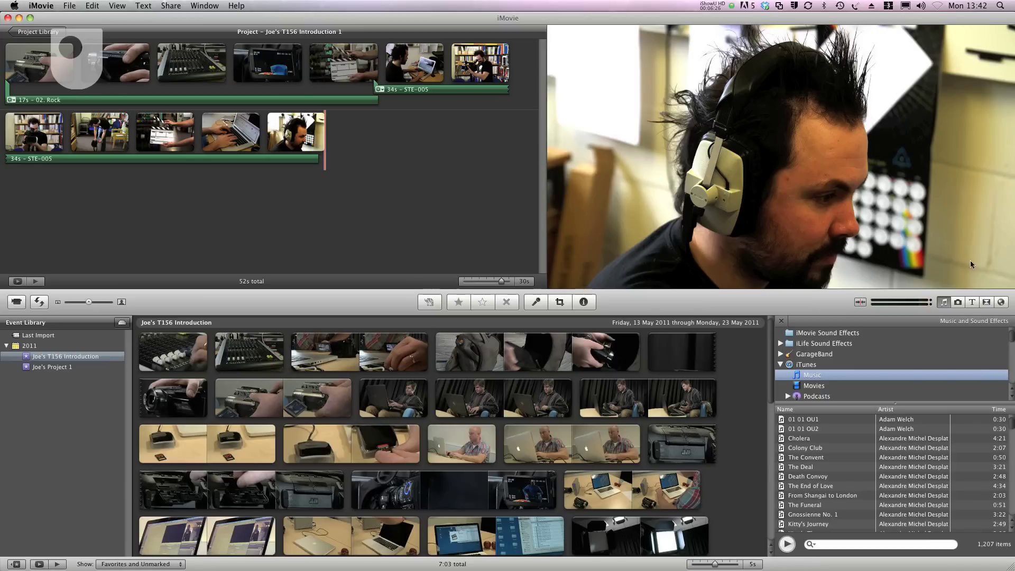
- Add a Centered title after the last photo of the project on the Black background
{"action": "left_click", "coordinate": [974, 303]}
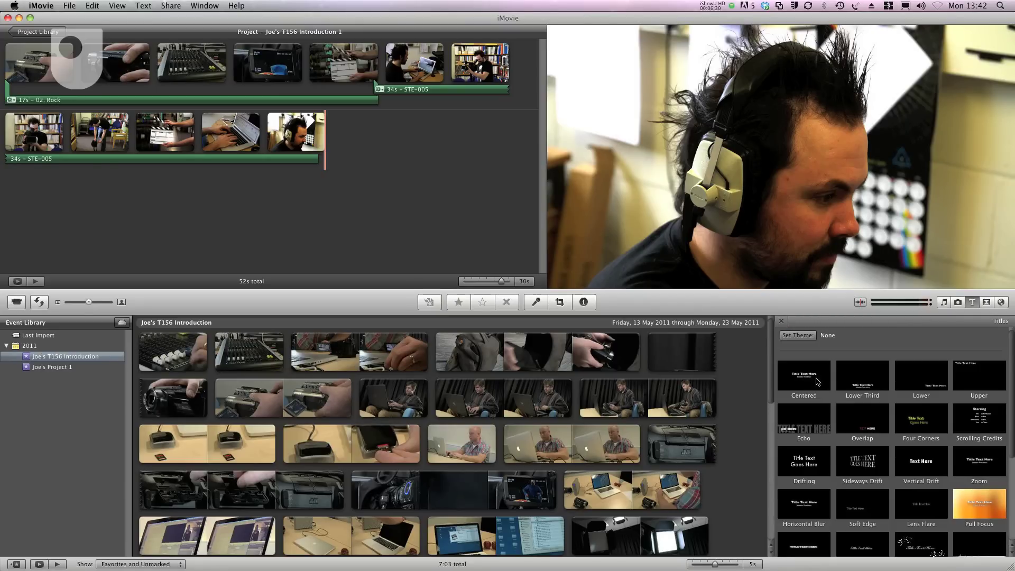
{"action": "left_click_drag", "start_coordinate": [808, 381], "coordinate": [350, 133]}
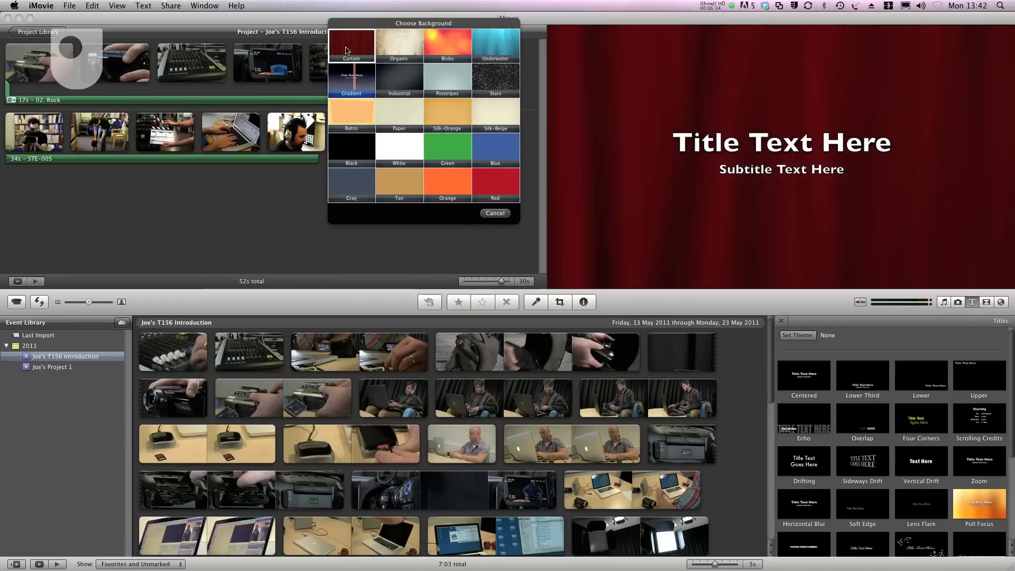
{"action": "left_click", "coordinate": [351, 45]}
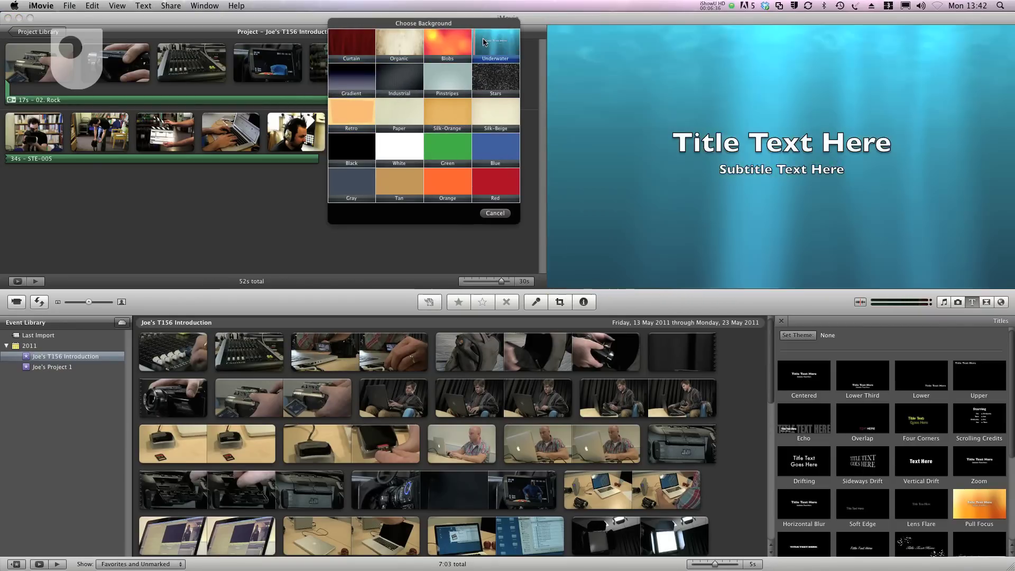
{"action": "left_click", "coordinate": [502, 88]}
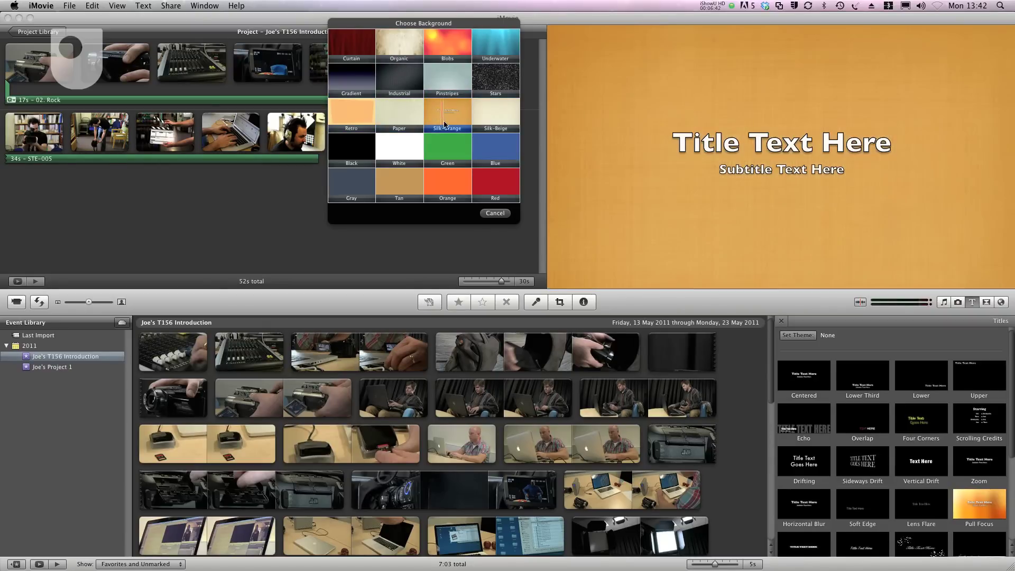
{"action": "left_click", "coordinate": [352, 150]}
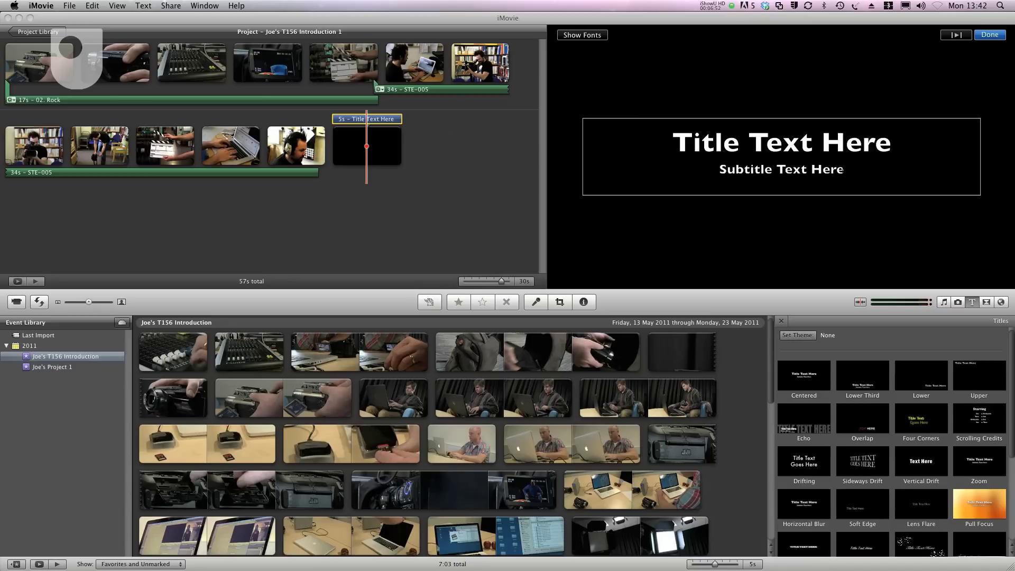
- Replace the title's subtitle placeholder with the composer's full name followed by "(Magic Garageband)"
{"action": "left_click", "coordinate": [845, 172]}
{"action": "left_click", "coordinate": [844, 172]}
{"action": "left_click_drag", "start_coordinate": [843, 172], "coordinate": [713, 175]}
{"action": "type", "text": "Joe"}
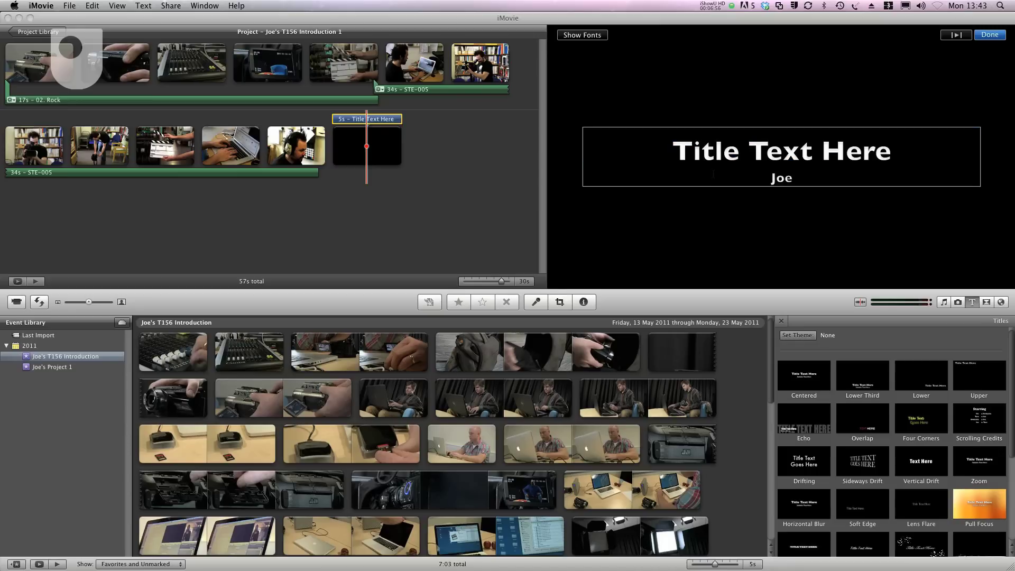
{"action": "type", "text": " Mills (Magic Garageband)"}
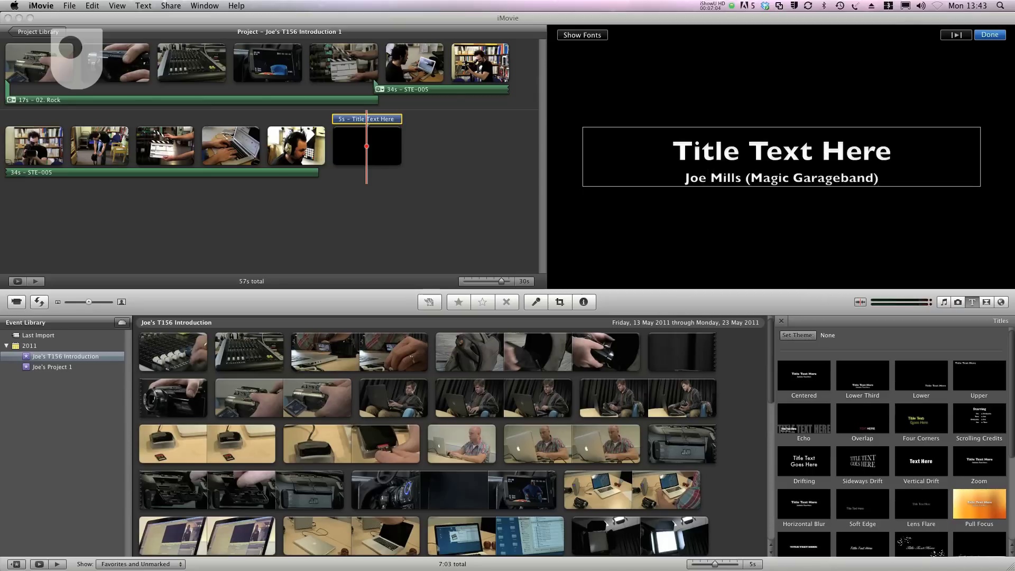
- Replace the closing title's heading placeholder with "Music By:" and finish editing the title
{"action": "key", "text": "shift+Right"}
{"action": "key", "text": "shift+Right"}
{"action": "key", "text": "shift+Right"}
{"action": "key", "text": "shift+Right"}
{"action": "key", "text": "shift+Right"}
{"action": "key", "text": "shift+Right"}
{"action": "key", "text": "shift+Right"}
{"action": "key", "text": "shift+Right"}
{"action": "key", "text": "shift+Right"}
{"action": "key", "text": "shift+Right"}
{"action": "key", "text": "shift+Right"}
{"action": "key", "text": "shift+Right"}
{"action": "key", "text": "shift+Right"}
{"action": "key", "text": "shift+Right"}
{"action": "key", "text": "shift+Right"}
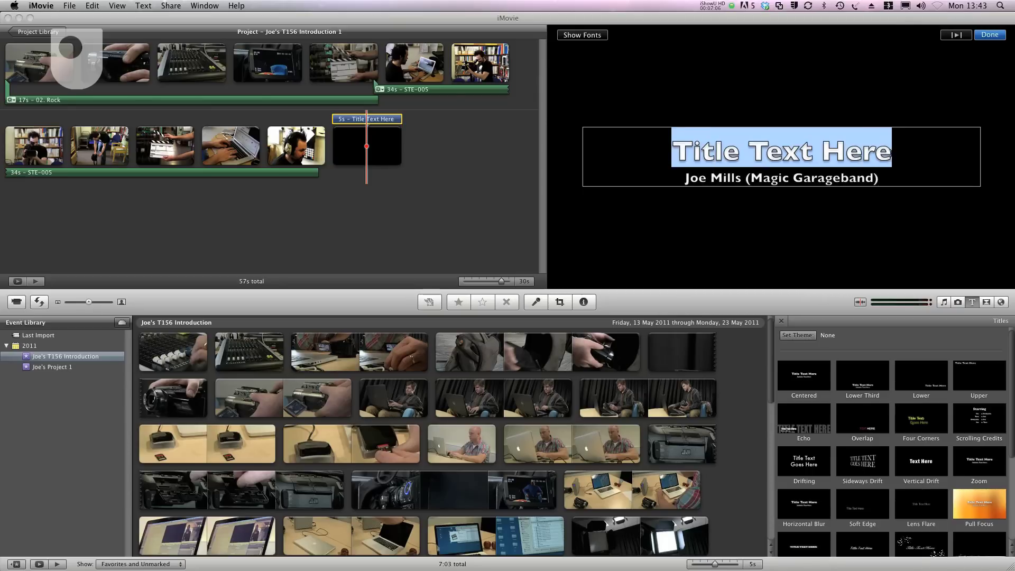
{"action": "type", "text": "Musi"}
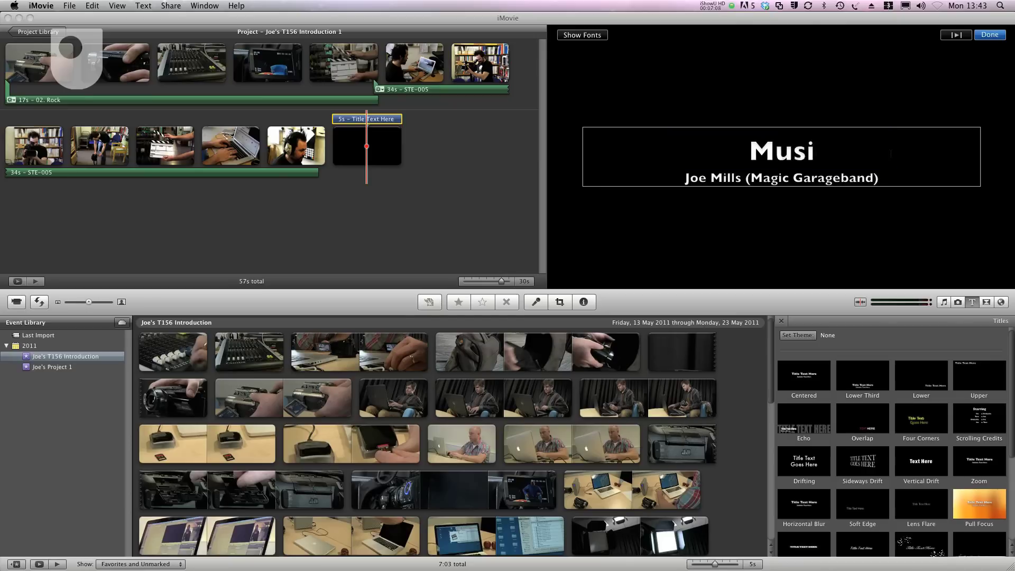
{"action": "type", "text": "c By:"}
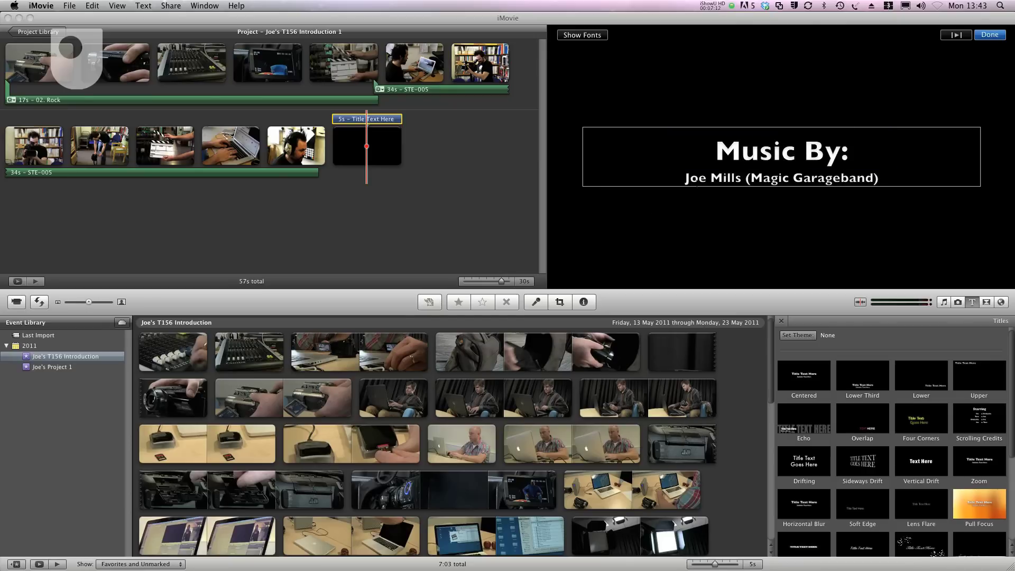
{"action": "left_click", "coordinate": [995, 37]}
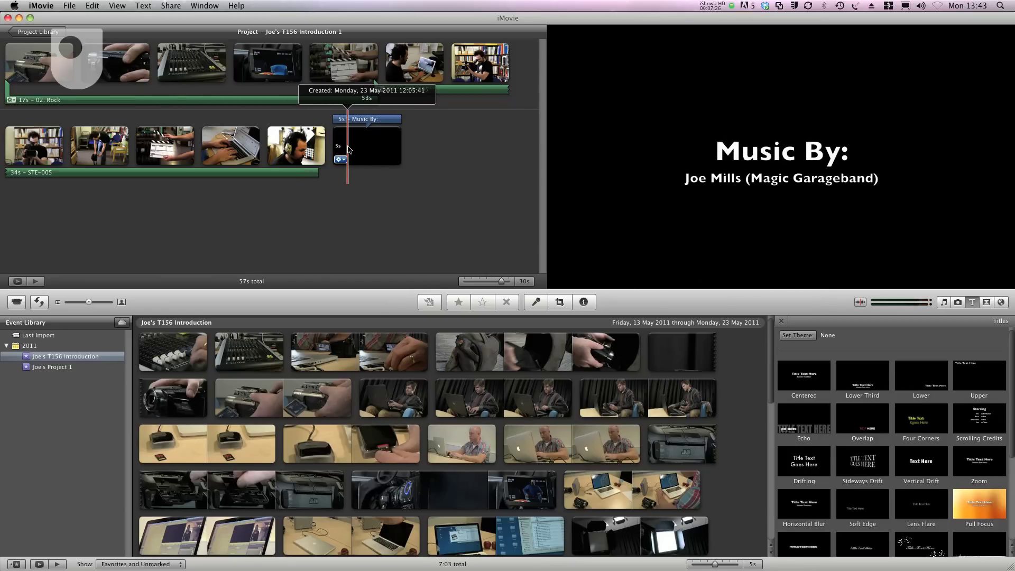
- Set the duration of the closing black title clip to 7 s
{"action": "left_click", "coordinate": [340, 159]}
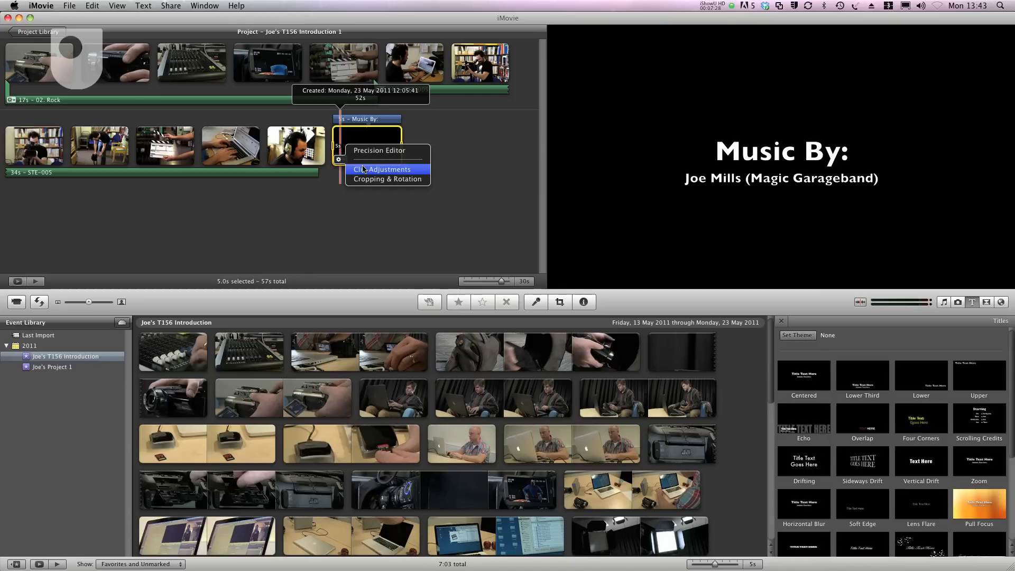
{"action": "left_click", "coordinate": [364, 170]}
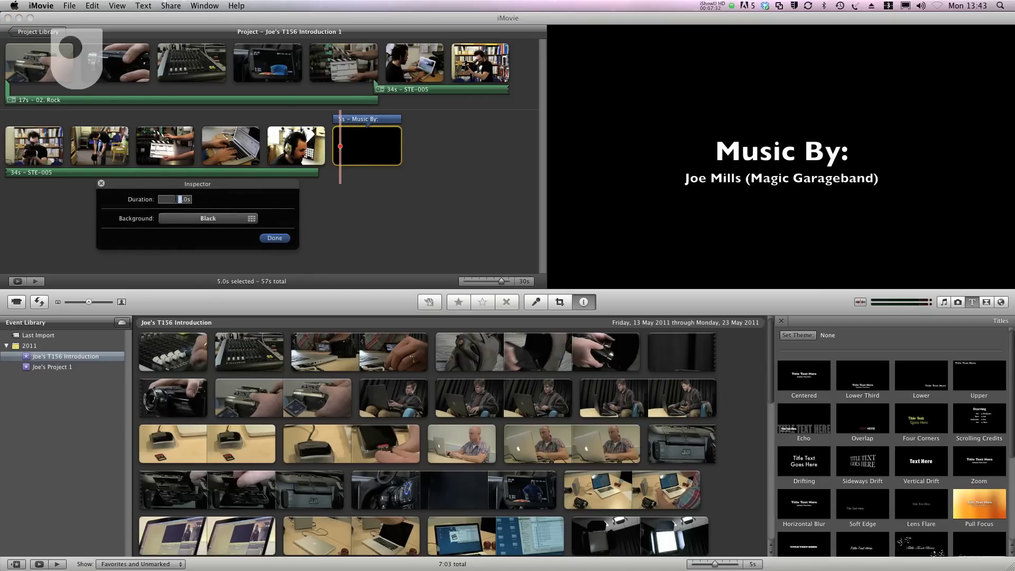
{"action": "type", "text": "7"}
{"action": "left_click", "coordinate": [270, 239]}
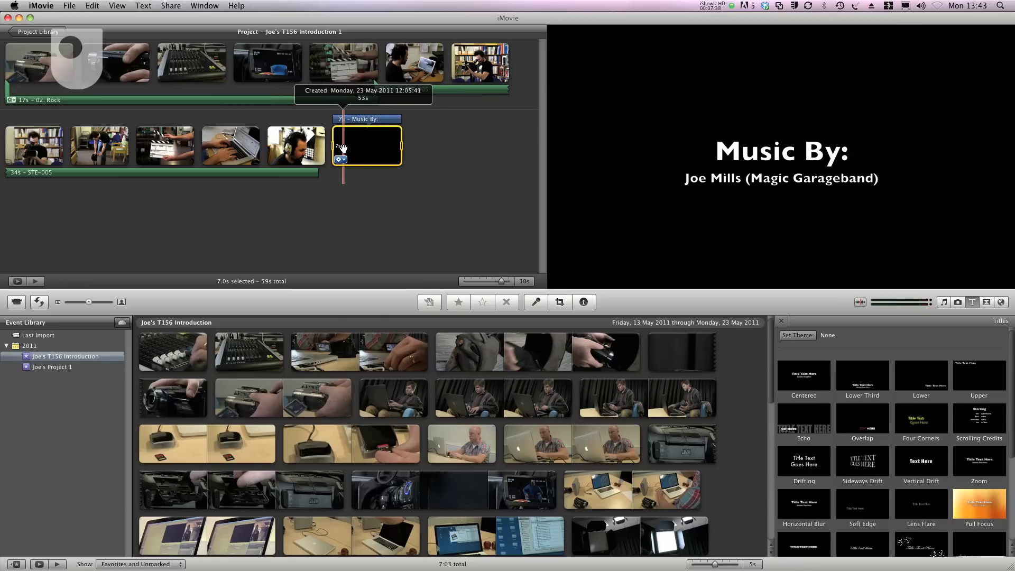
- Search the iTunes music for the composer's first name and add 02. Rock at the end of STE-005, under the closing title
{"action": "left_click", "coordinate": [944, 304]}
{"action": "left_click", "coordinate": [850, 544]}
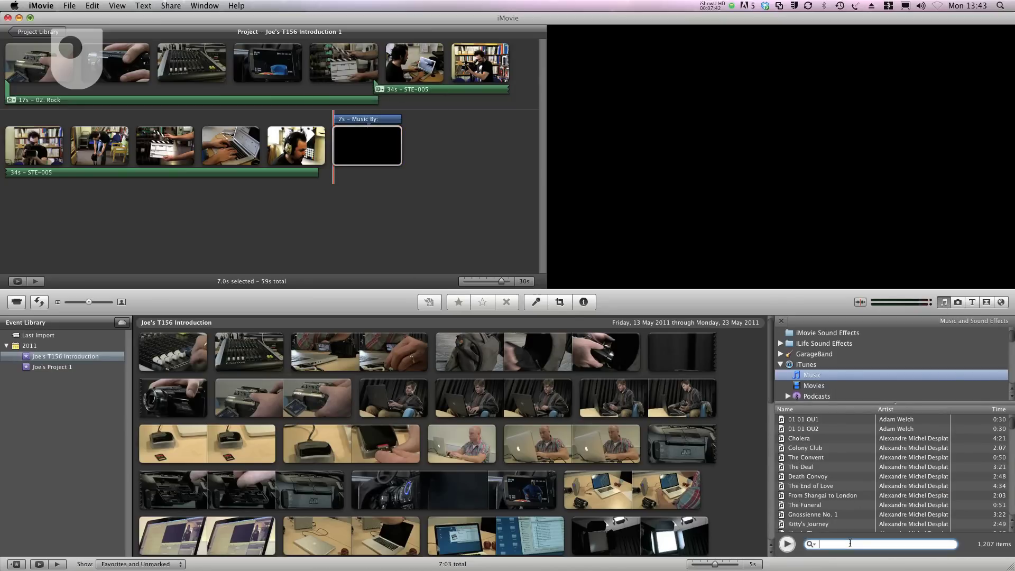
{"action": "type", "text": "joe"}
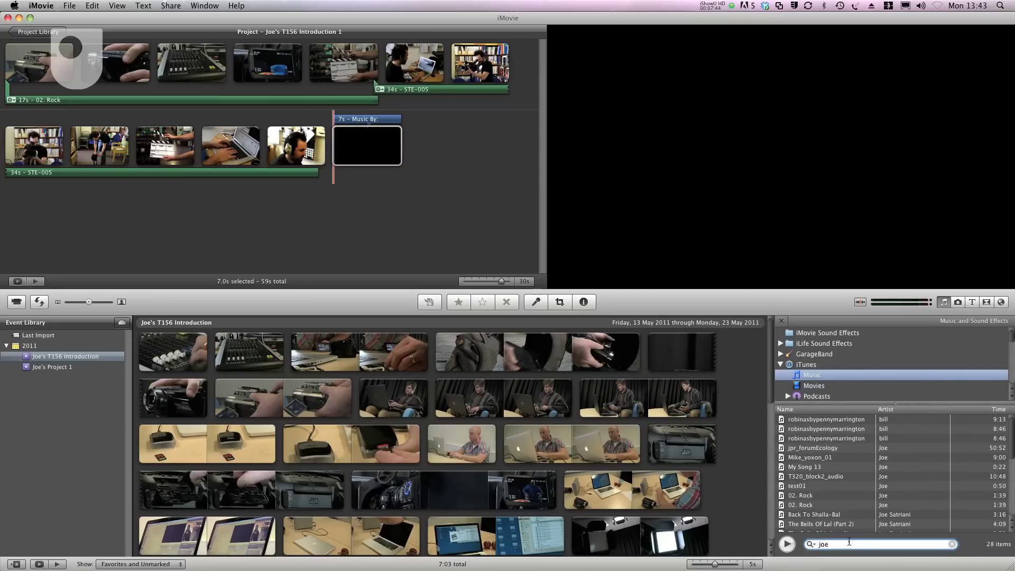
{"action": "left_click_drag", "start_coordinate": [829, 509], "coordinate": [319, 155]}
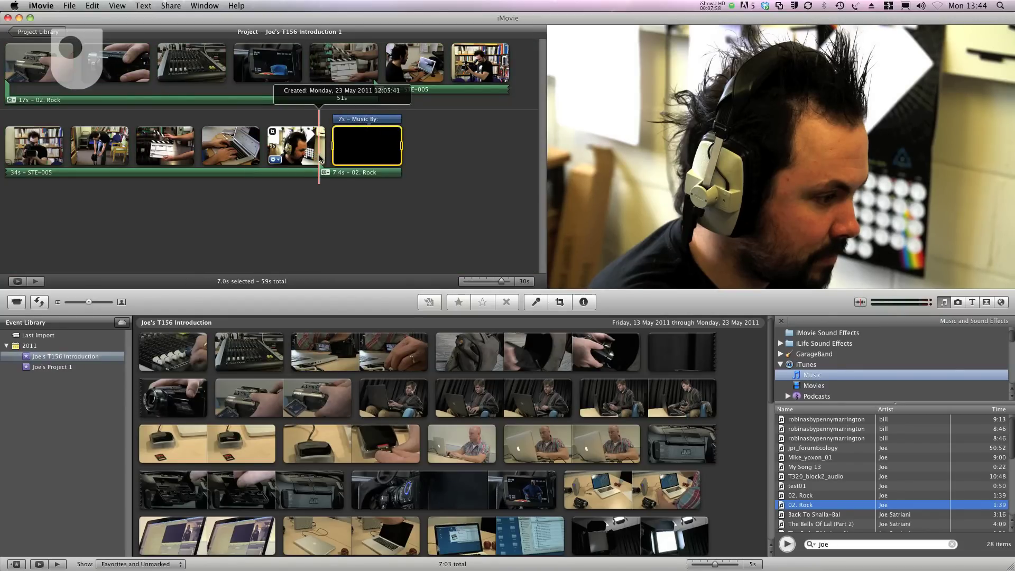
- Trim the closing 02. Rock clip to use the song's final notes, keeping its 7.4 s length, and play the selection
{"action": "left_click", "coordinate": [335, 172]}
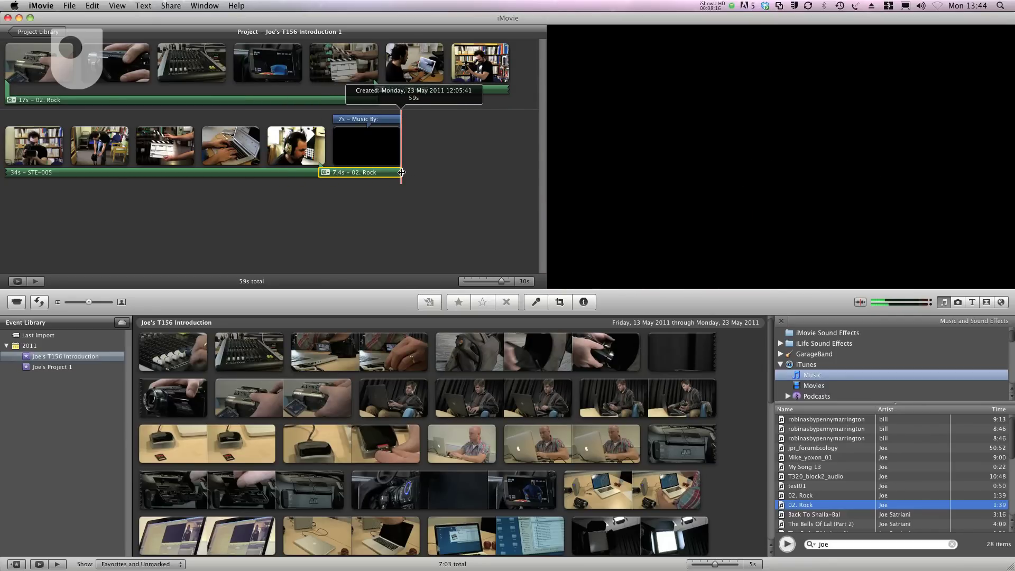
{"action": "left_click", "coordinate": [324, 172]}
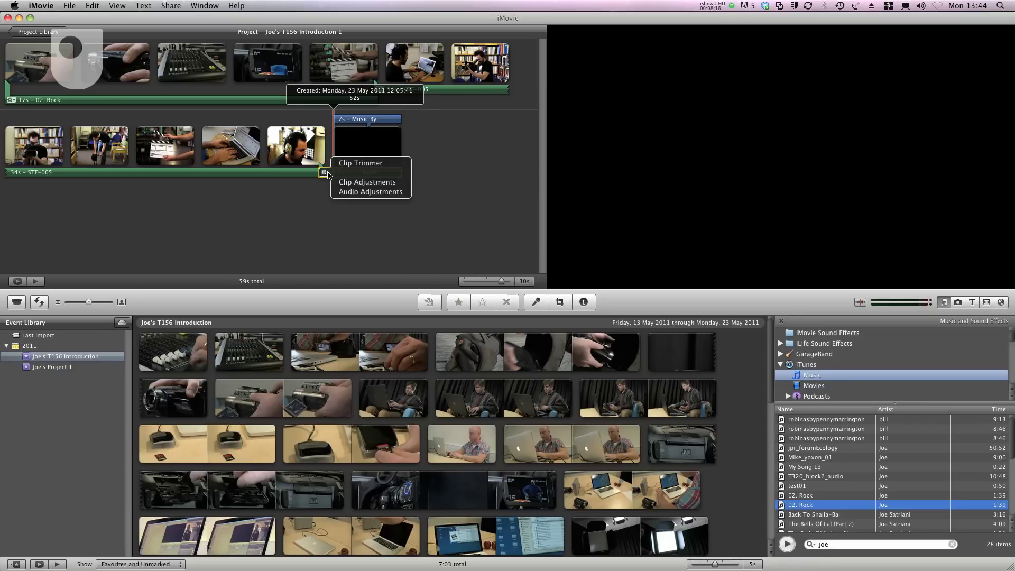
{"action": "left_click", "coordinate": [349, 164]}
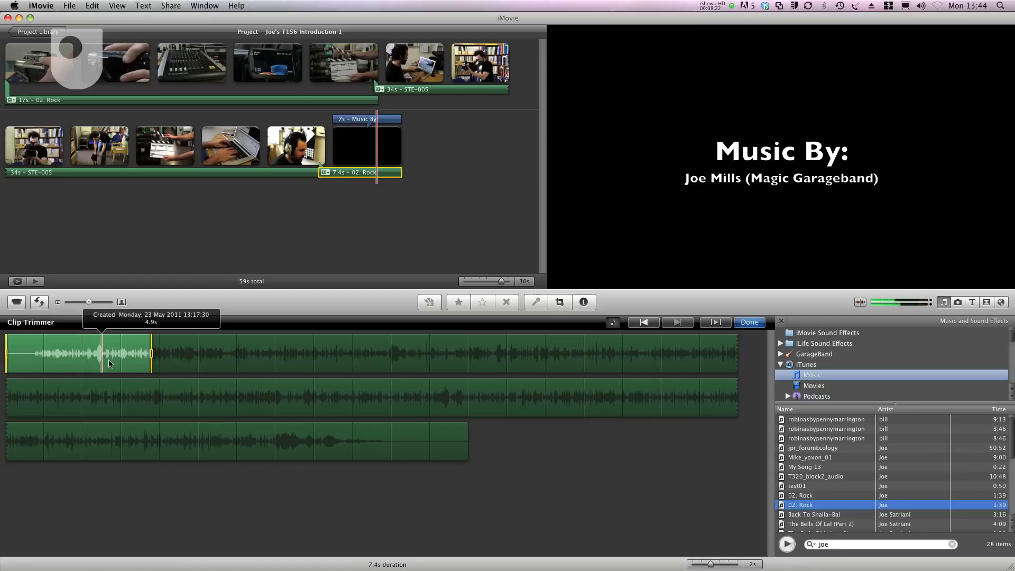
{"action": "left_click_drag", "start_coordinate": [79, 354], "coordinate": [411, 452]}
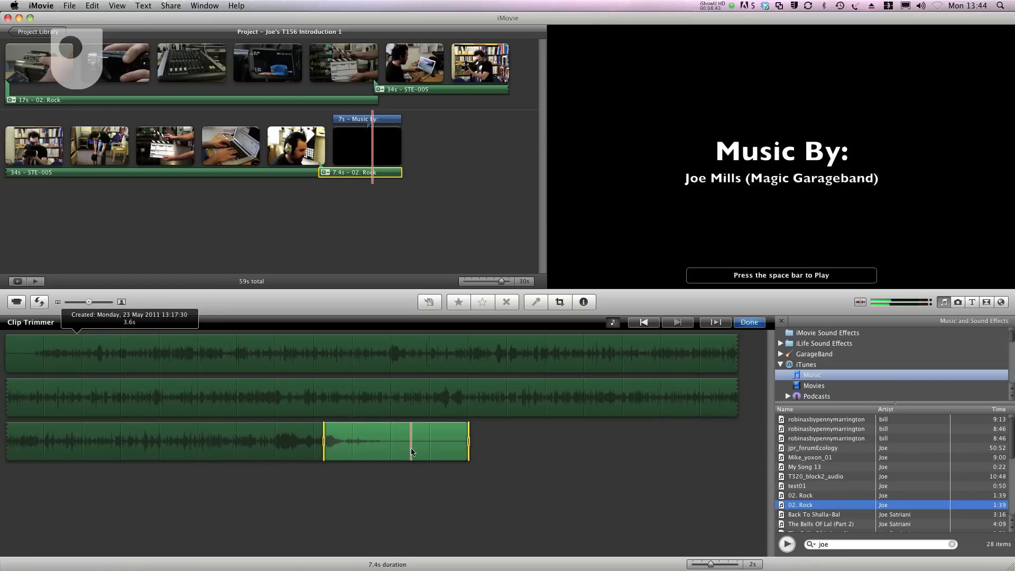
{"action": "left_click_drag", "start_coordinate": [324, 442], "coordinate": [275, 441]}
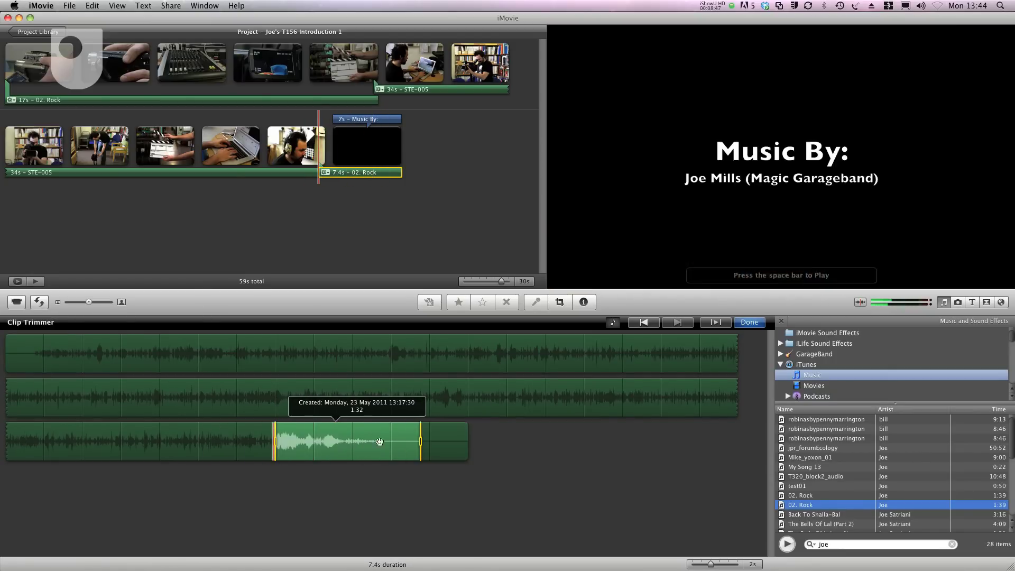
{"action": "left_click_drag", "start_coordinate": [343, 443], "coordinate": [339, 443]}
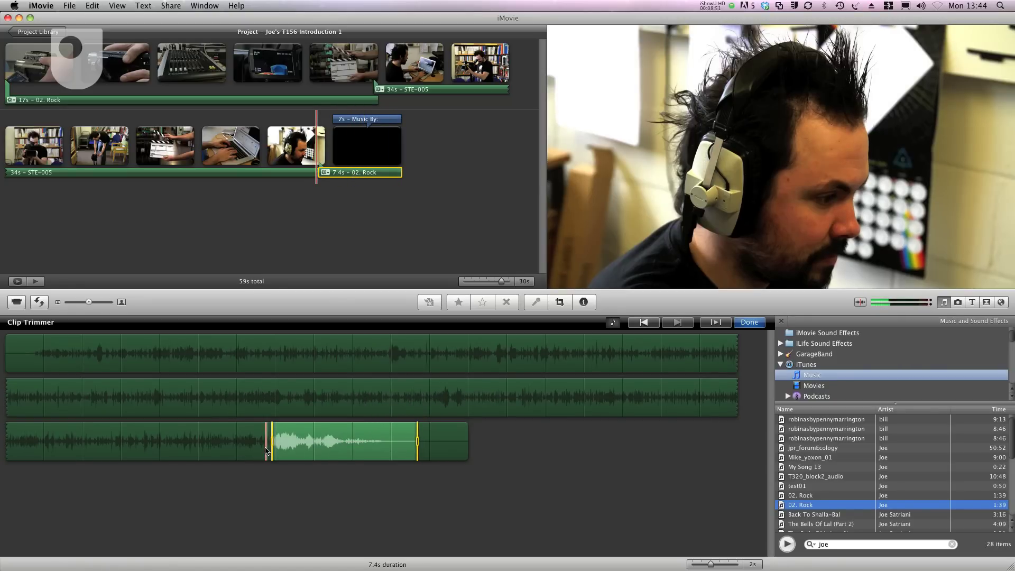
{"action": "key", "text": "space"}
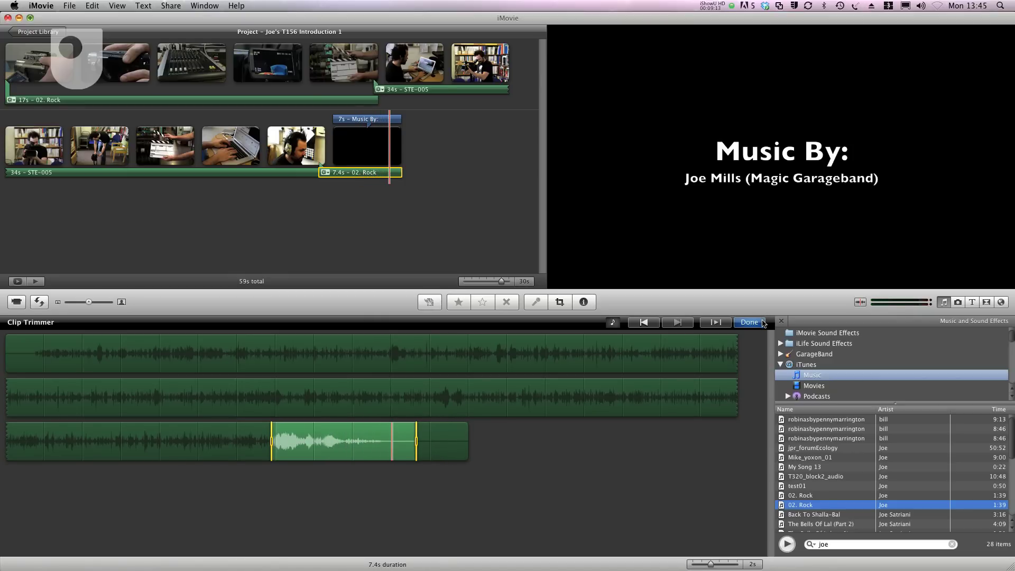
{"action": "left_click", "coordinate": [762, 323]}
- Extend the closing 02. Rock track's start back to the last photo, making it about 11 s and overlapping STE-005, and play the transition
{"action": "key", "text": "space"}
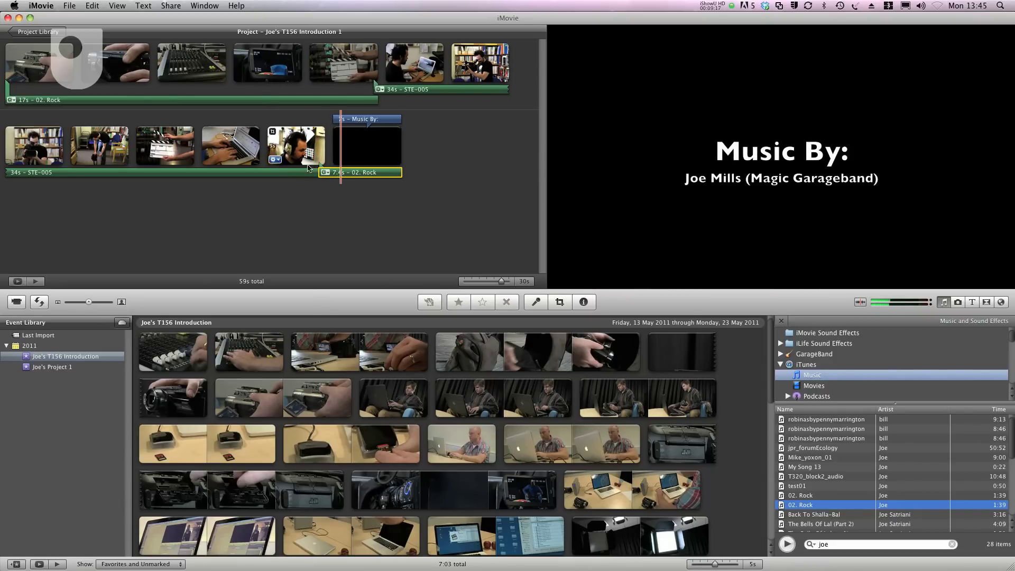
{"action": "key", "text": "space"}
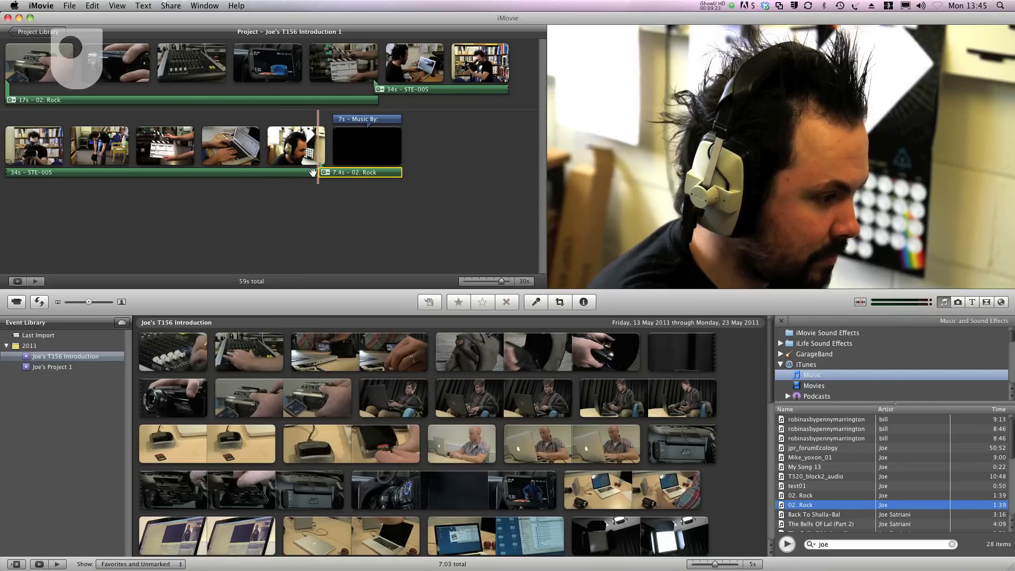
{"action": "left_click_drag", "start_coordinate": [322, 176], "coordinate": [273, 174]}
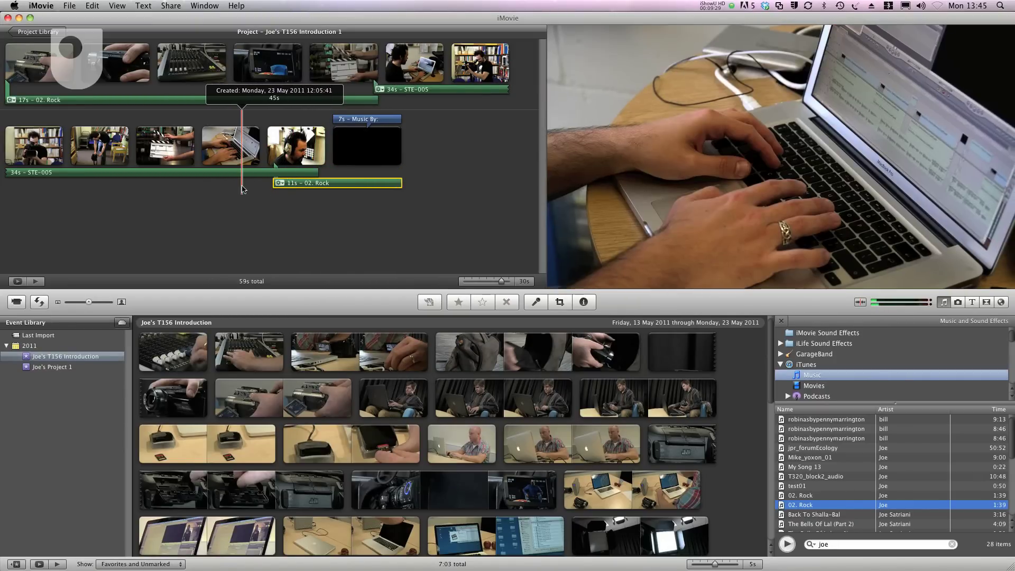
{"action": "key", "text": "space"}
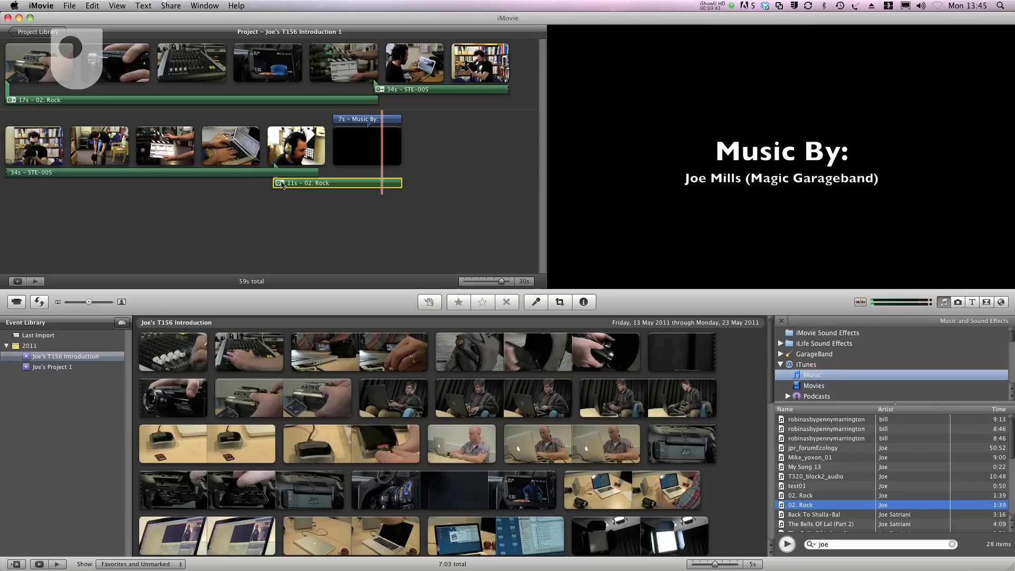
- Give the closing 02. Rock track a manual 3.0 s fade in and 2.5 s fade out, and play the transition
{"action": "left_click", "coordinate": [279, 183]}
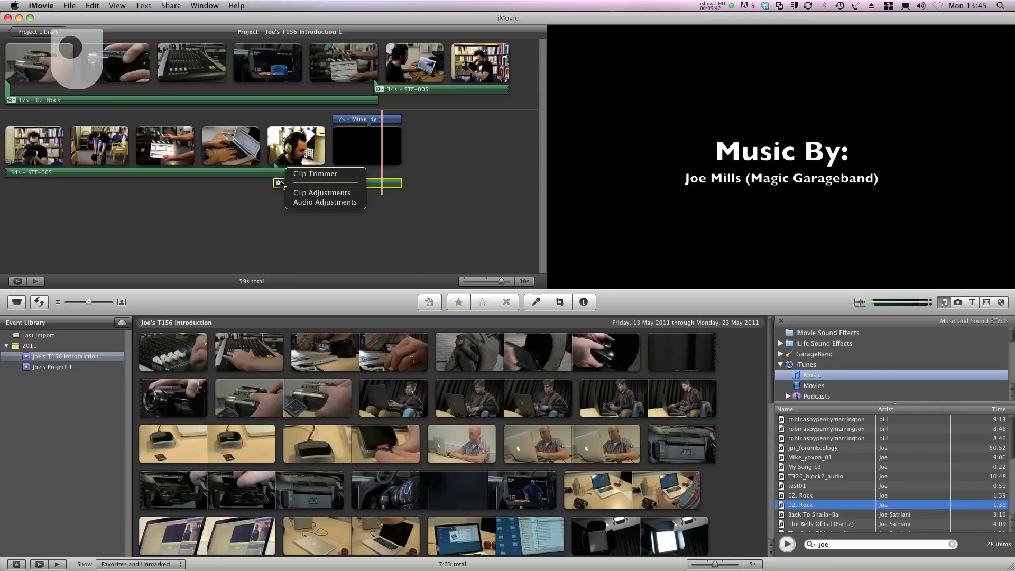
{"action": "left_click", "coordinate": [301, 202]}
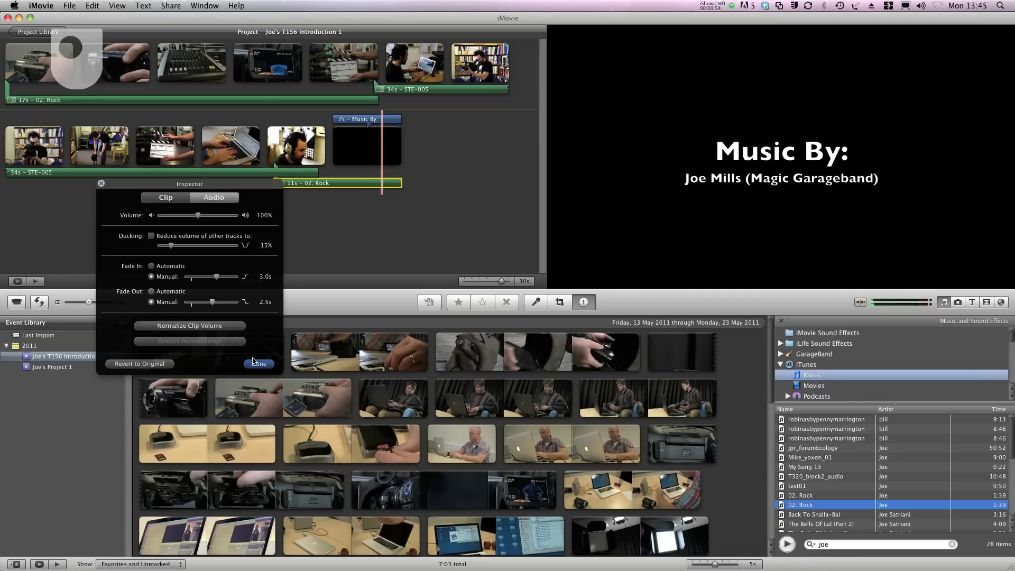
{"action": "left_click", "coordinate": [255, 364]}
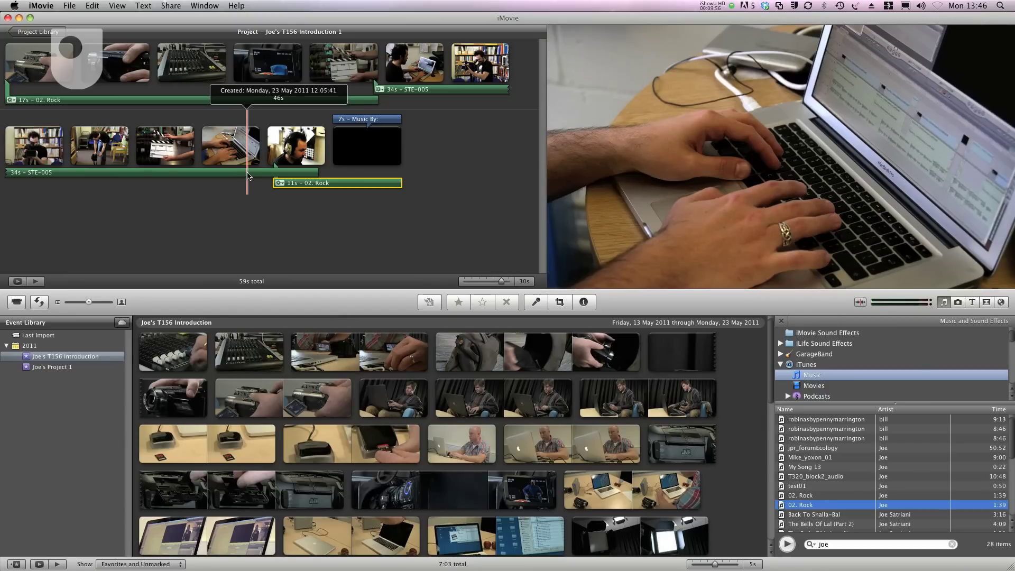
{"action": "key", "text": "space"}
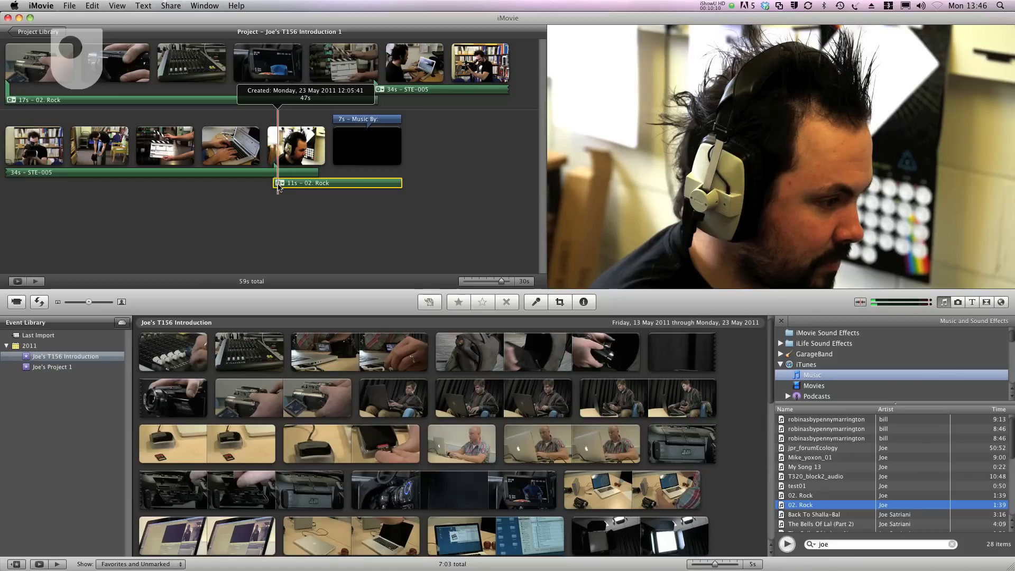
- Set the closing 02. Rock track's volume to 75% and play the project's ending
{"action": "left_click", "coordinate": [280, 185]}
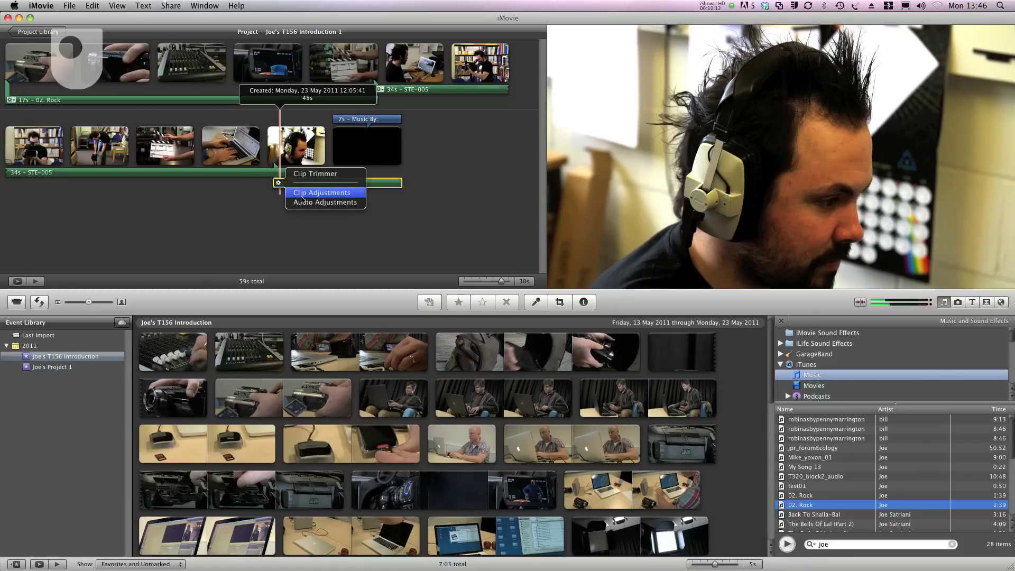
{"action": "left_click", "coordinate": [300, 202]}
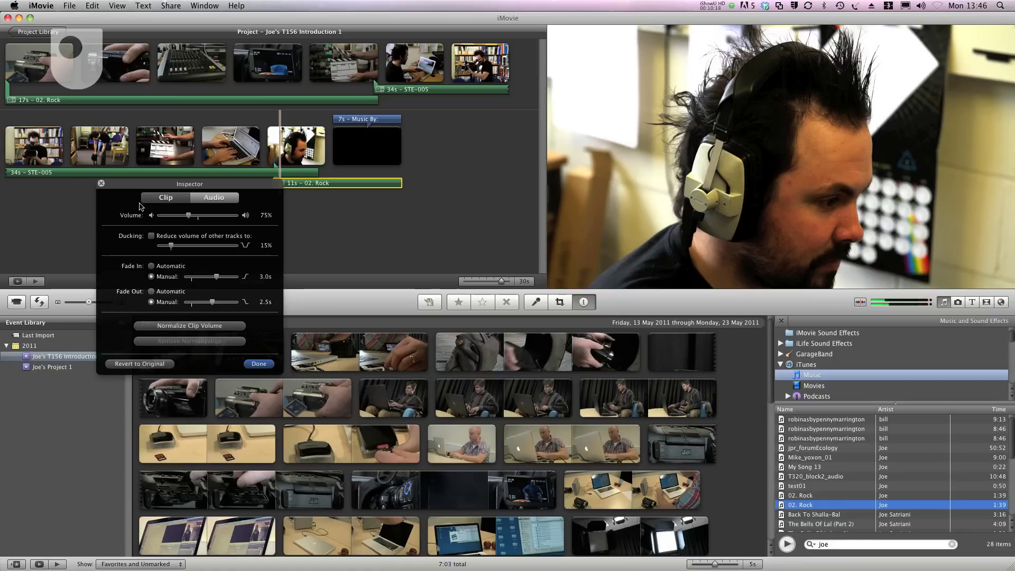
{"action": "left_click", "coordinate": [101, 184]}
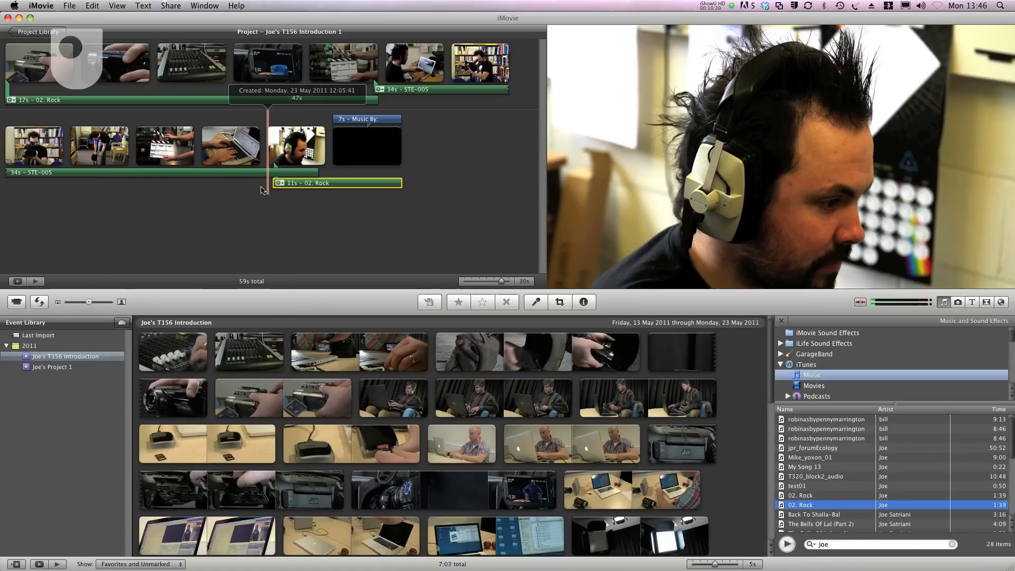
{"action": "key", "text": "space"}
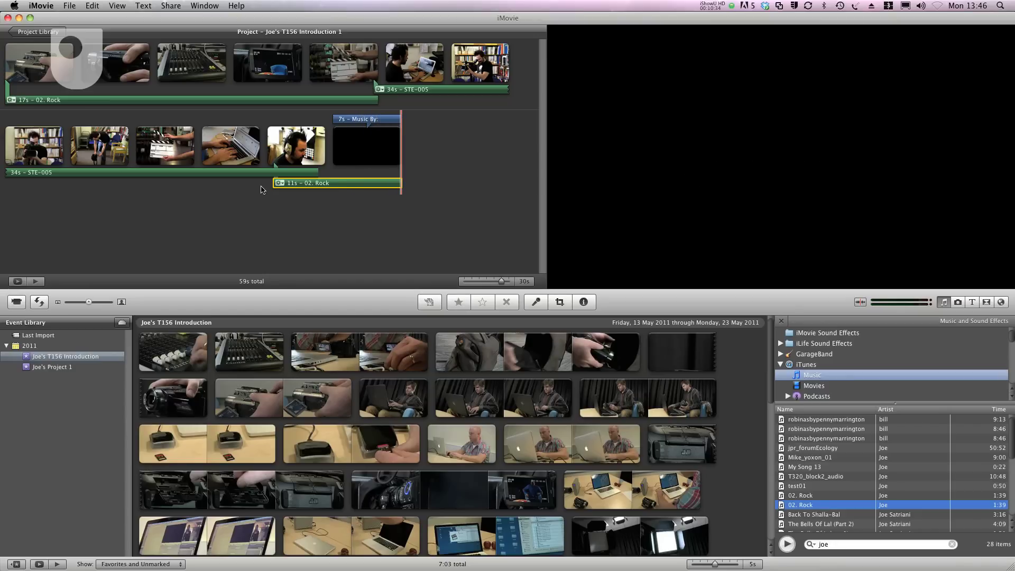
{"action": "key", "text": "backslash"}
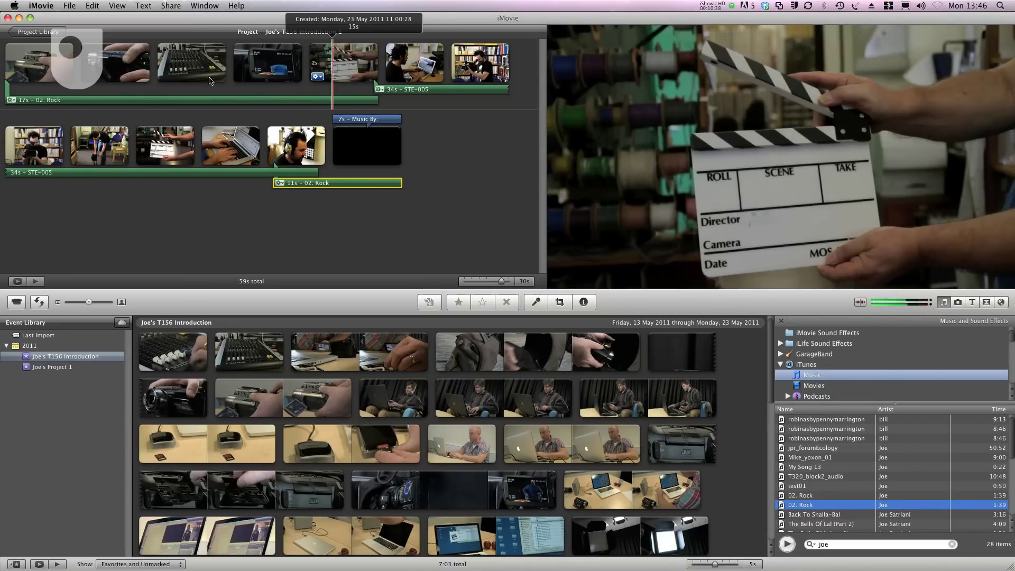
- Add a Pixie Dust title over the whole first clip of the project
{"action": "left_click", "coordinate": [973, 302]}
{"action": "left_click_drag", "start_coordinate": [1013, 368], "coordinate": [1014, 499]}
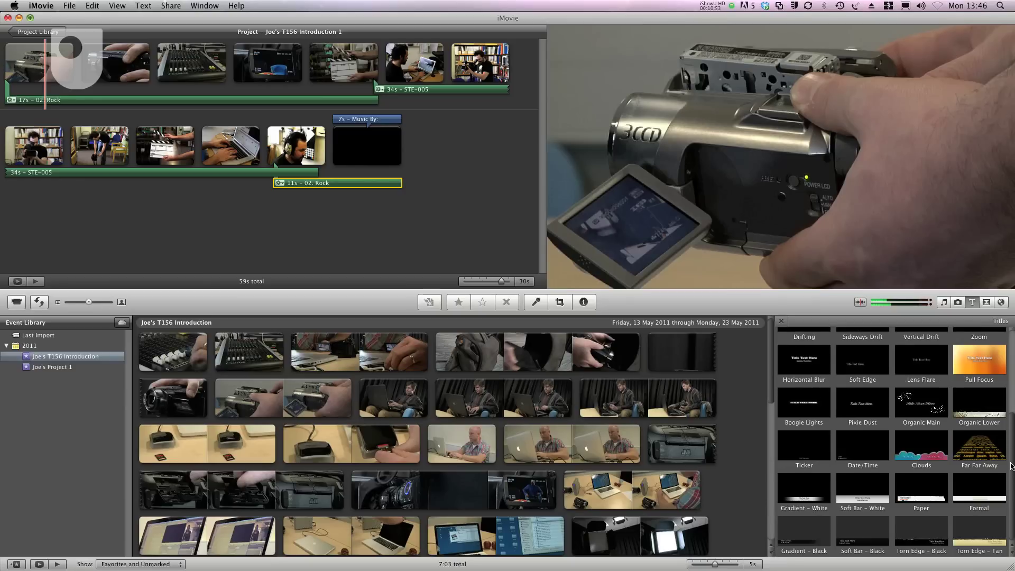
{"action": "left_click_drag", "start_coordinate": [851, 398], "coordinate": [36, 64]}
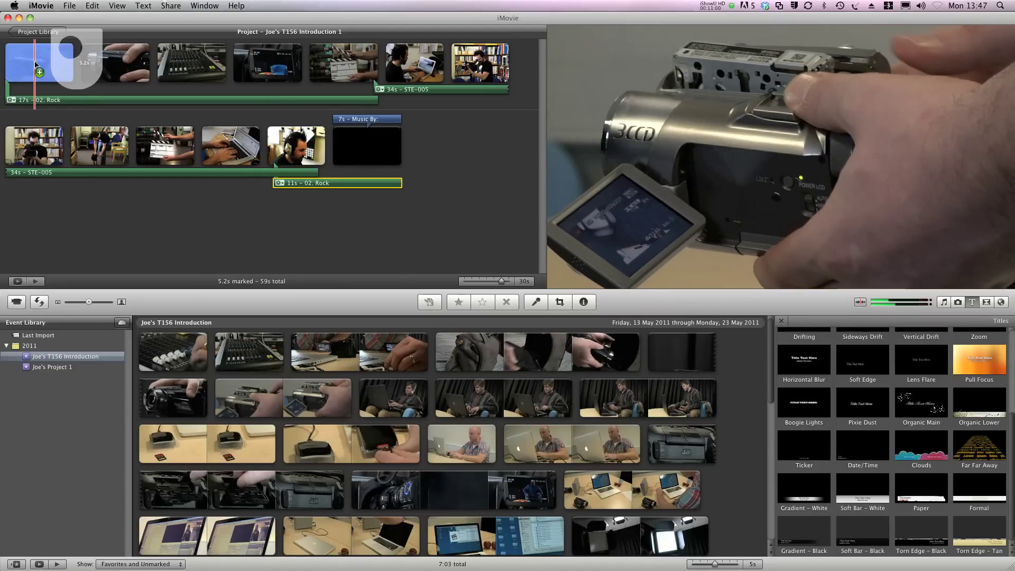
{"action": "left_click_drag", "start_coordinate": [35, 64], "coordinate": [35, 63]}
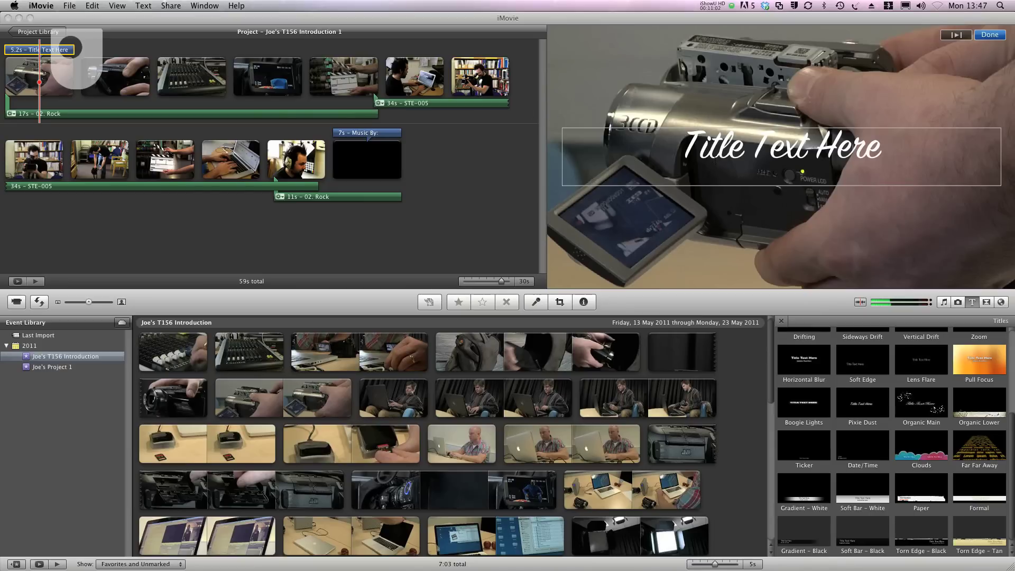
- Replace the opening title's placeholder with the presenter's full name followed by "on T156" and finish editing the title
{"action": "left_click", "coordinate": [885, 144]}
{"action": "key", "text": "BackSpace"}
{"action": "type", "text": "Joe"}
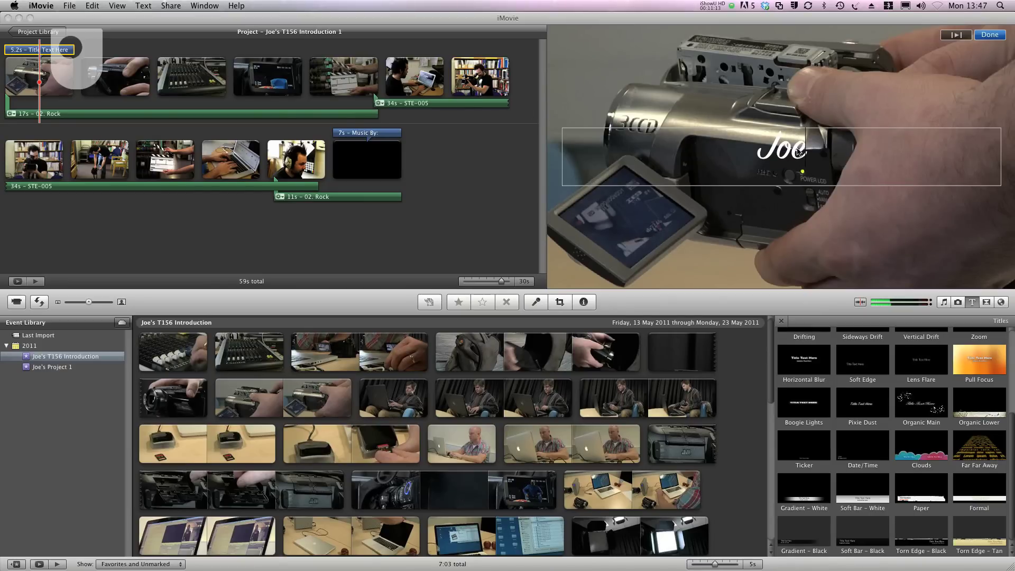
{"action": "type", "text": " Mills on "}
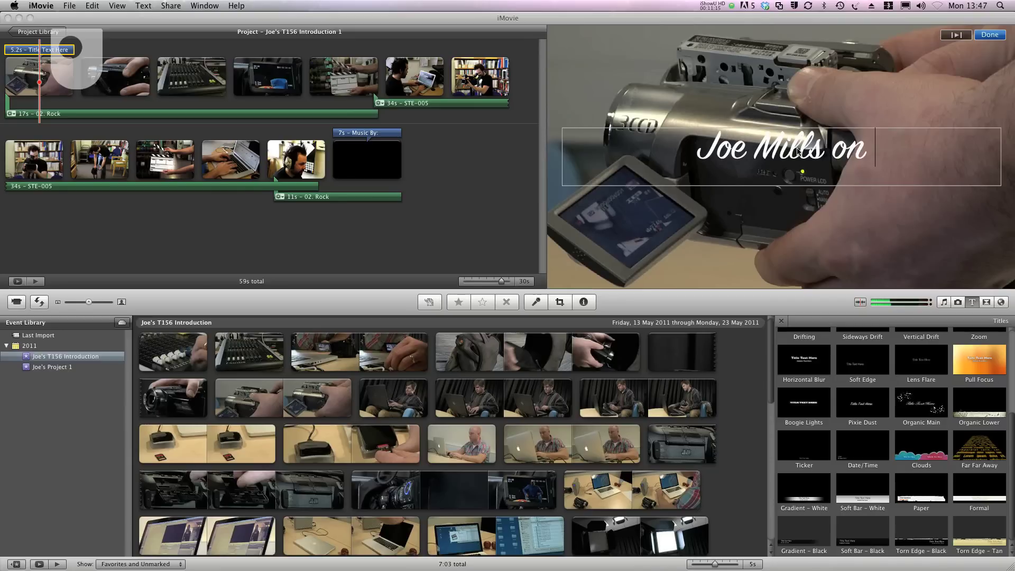
{"action": "type", "text": "T156"}
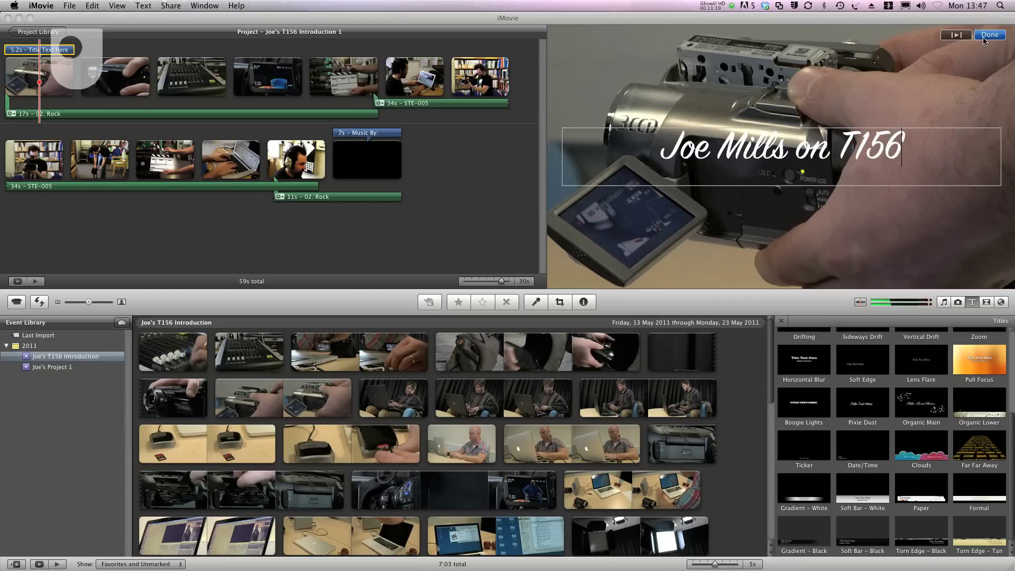
{"action": "left_click", "coordinate": [985, 37]}
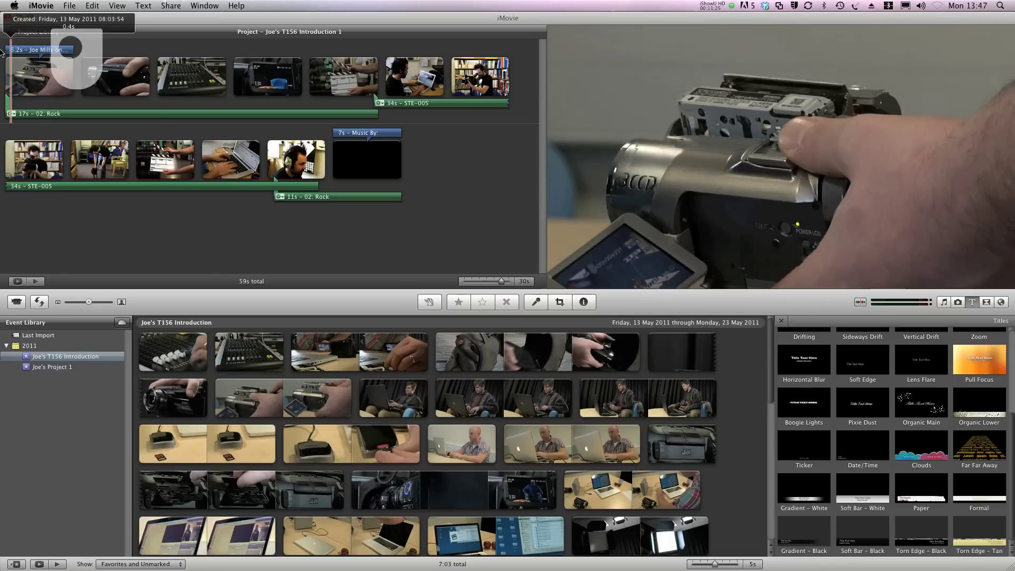
- Extend the opening title to about 16 s so it runs almost to the end of the clapperboard clip, and play the project
{"action": "left_click_drag", "start_coordinate": [86, 49], "coordinate": [372, 49]}
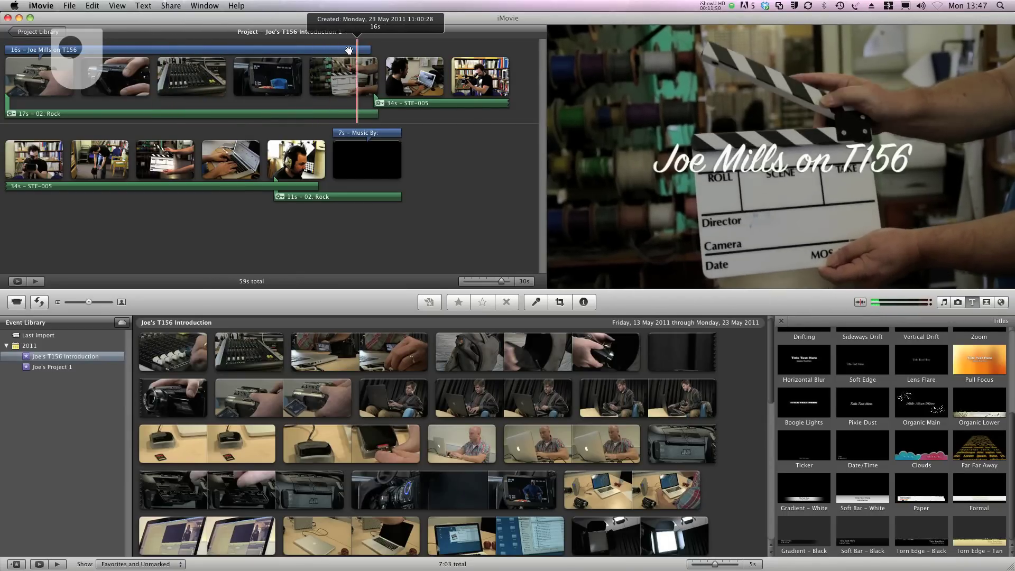
{"action": "key", "text": "space"}
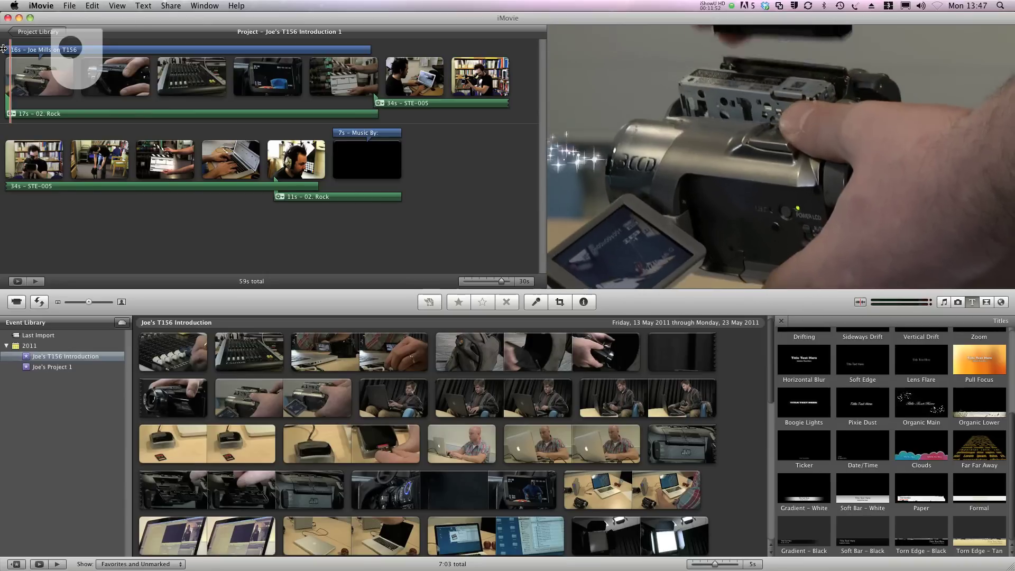